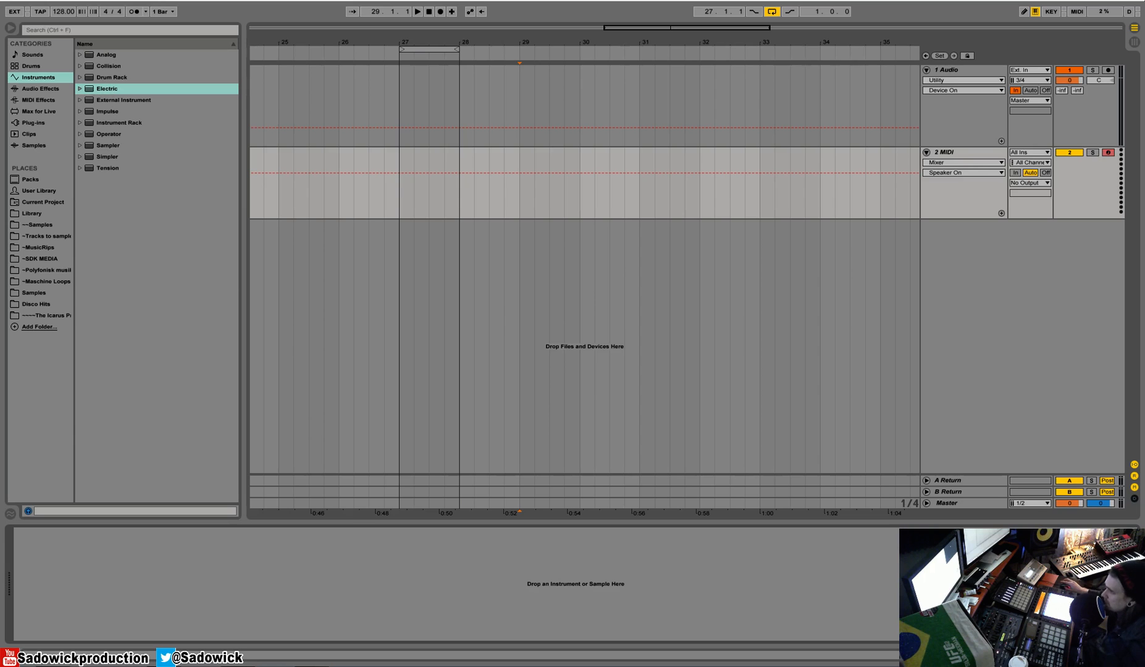
Step: Load the Electric instrument onto the MIDI track and add an Auto Pan effect after it
left_click(106, 87)
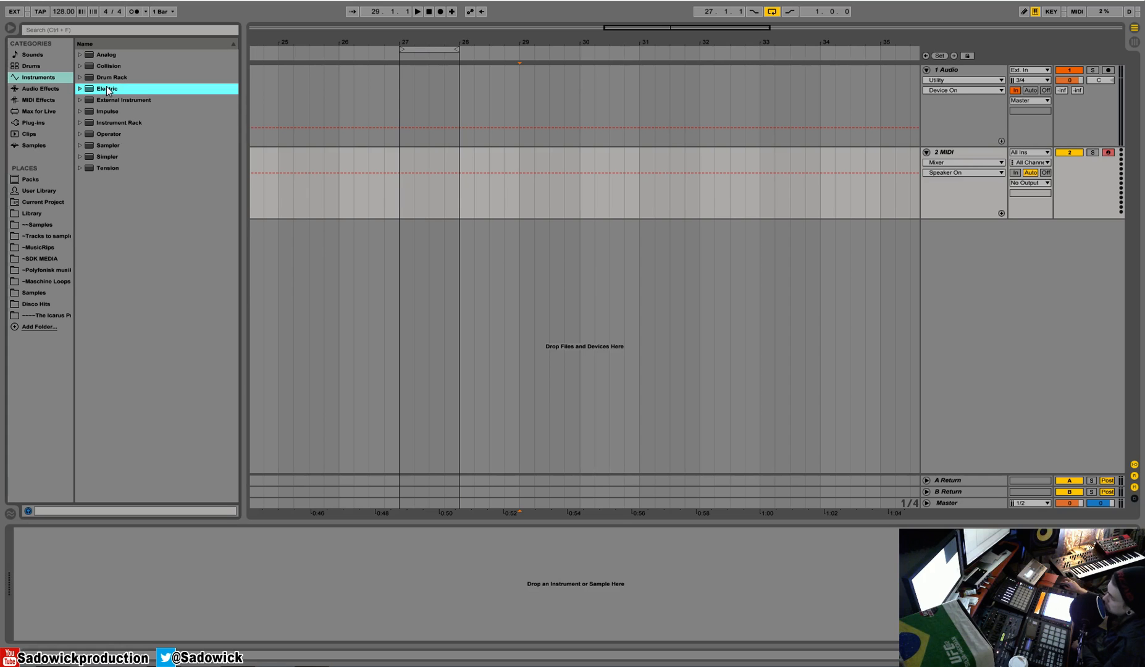
left_click_drag(107, 88, 148, 543)
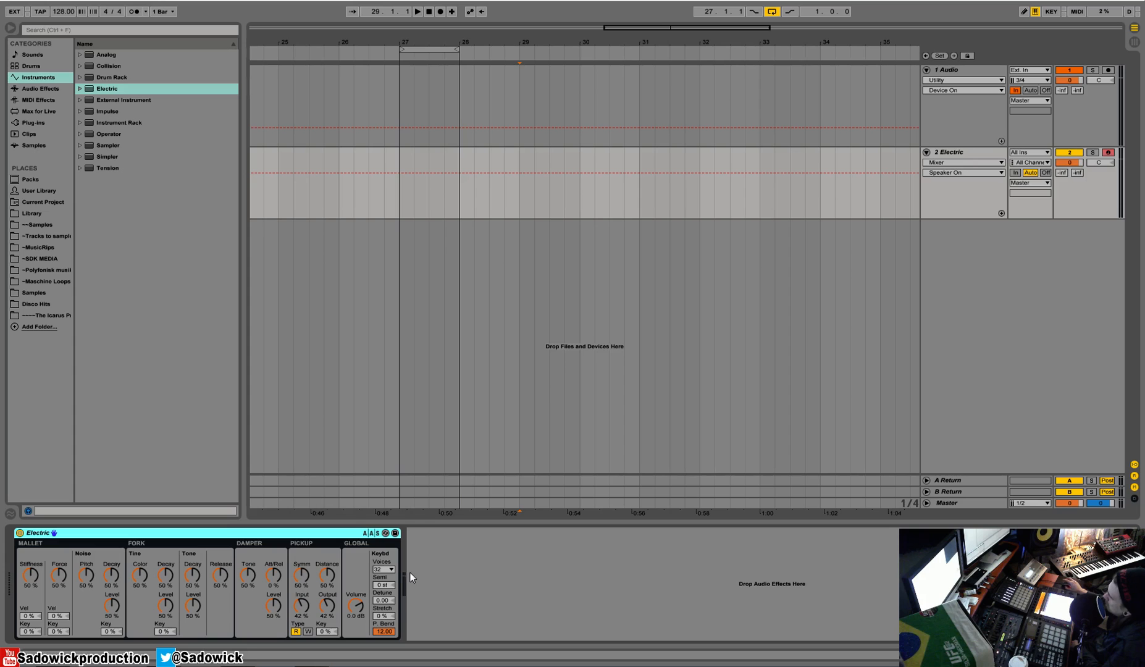
left_click(40, 88)
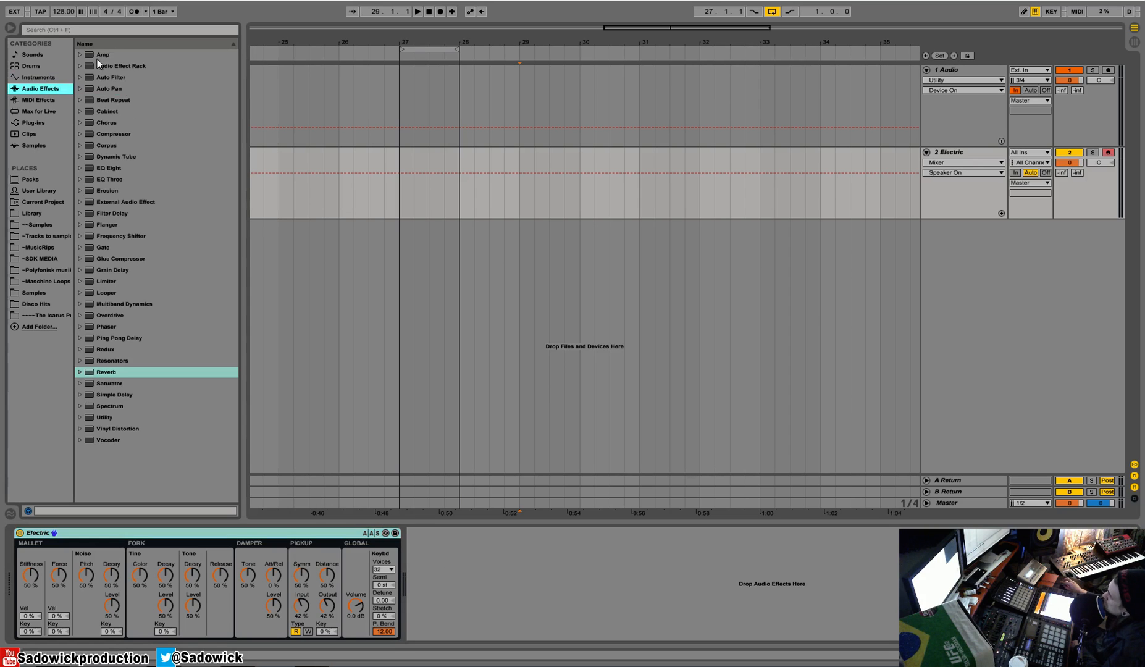
left_click_drag(104, 88, 465, 540)
Step: Set the Auto Pan's Amount to 61.9 % and its Rate to 3.62 Hz
left_click_drag(432, 589, 432, 546)
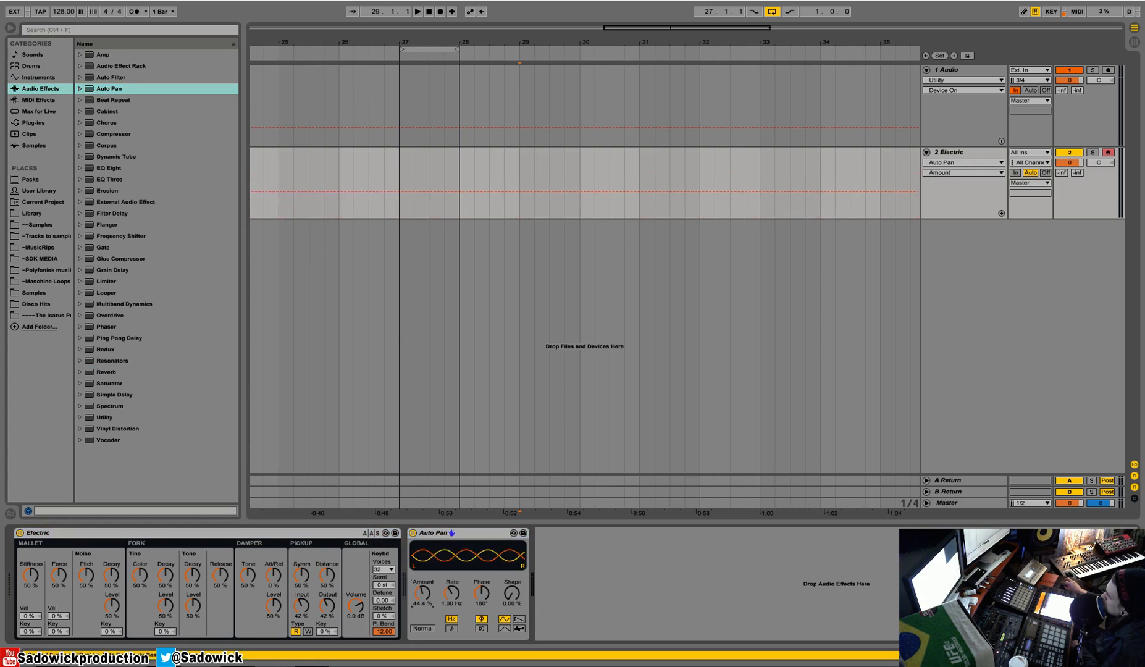
left_click_drag(422, 593, 458, 581)
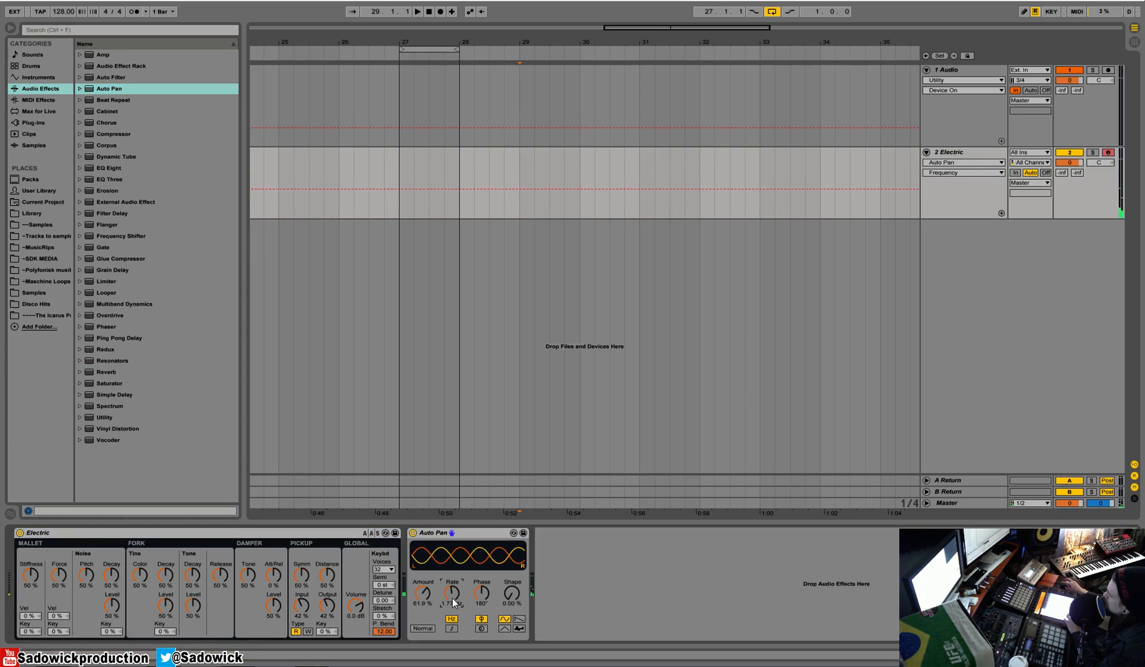
left_click_drag(452, 597, 451, 577)
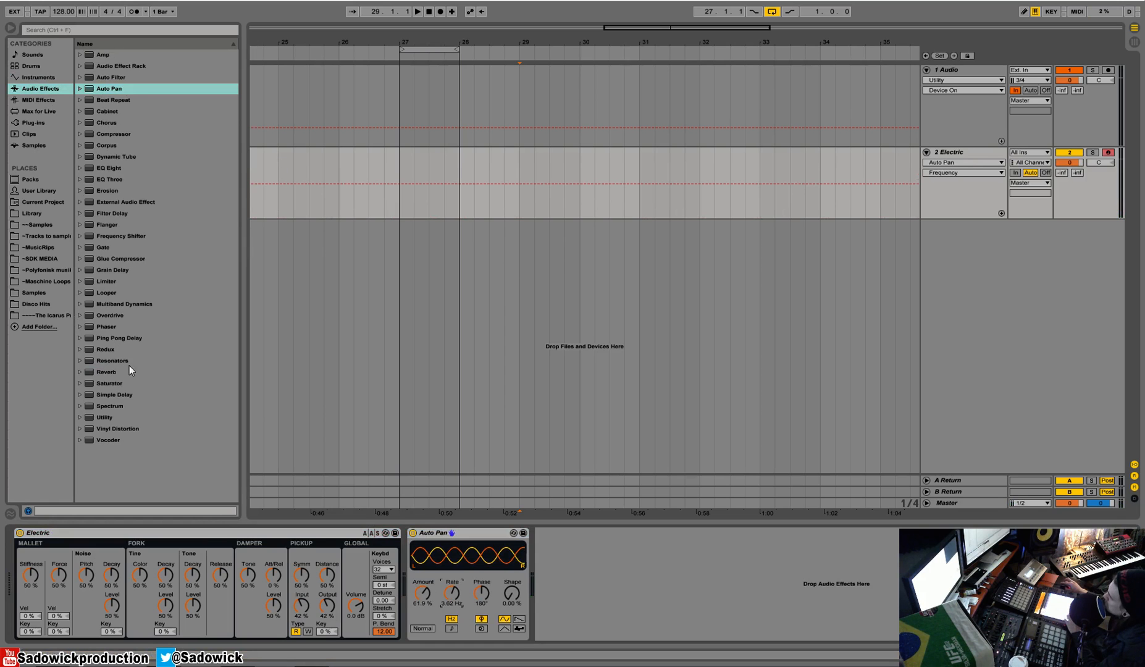
Step: Insert a Reverb between Electric and Auto Pan and set its Dry/Wet to 29 %
left_click_drag(111, 374, 426, 590)
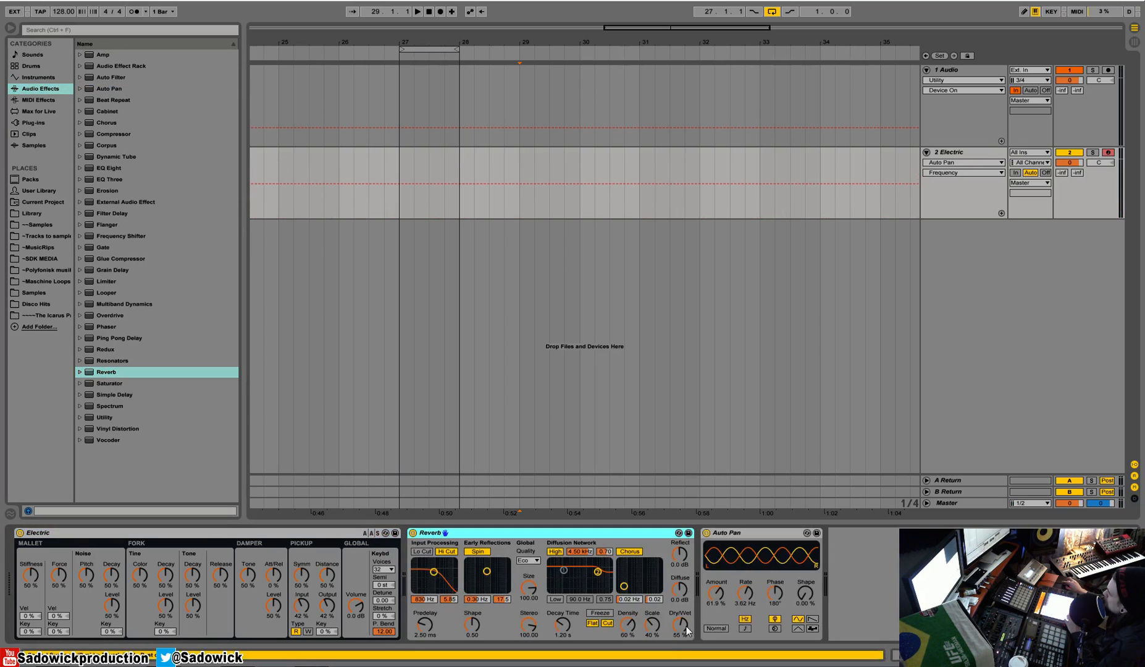
left_click_drag(679, 625, 678, 638)
Step: Switch off the Reverb's Flat, Cut, Hi Cut, Spin, High and Chorus options
left_click(592, 623)
left_click(608, 623)
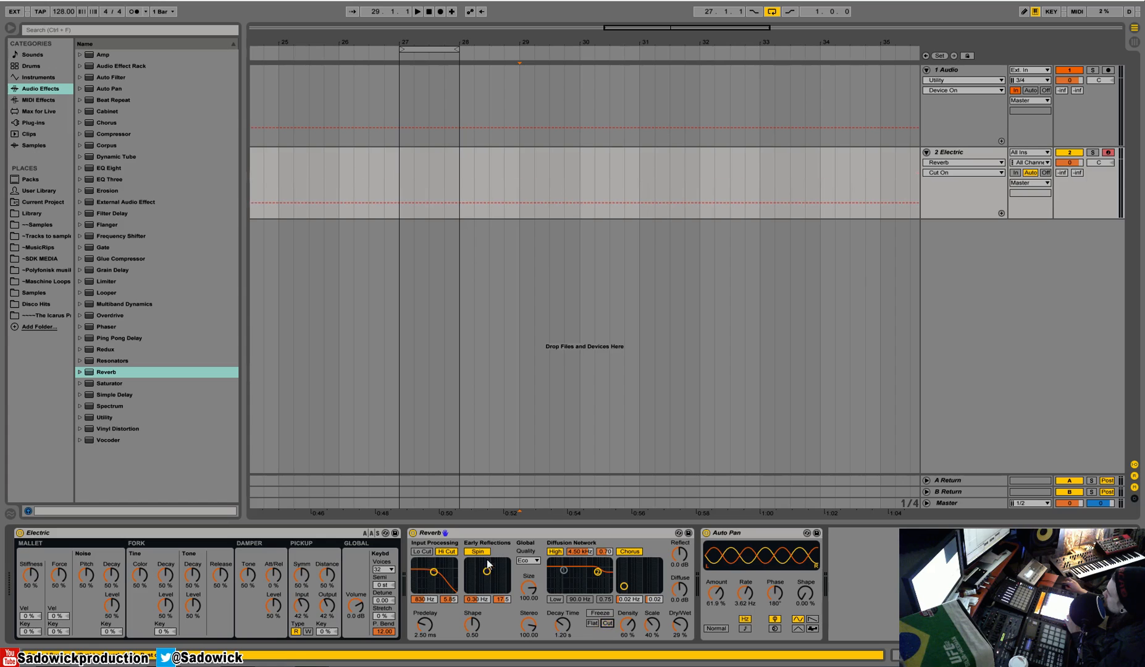
left_click(447, 551)
left_click(477, 551)
left_click(554, 551)
left_click(629, 551)
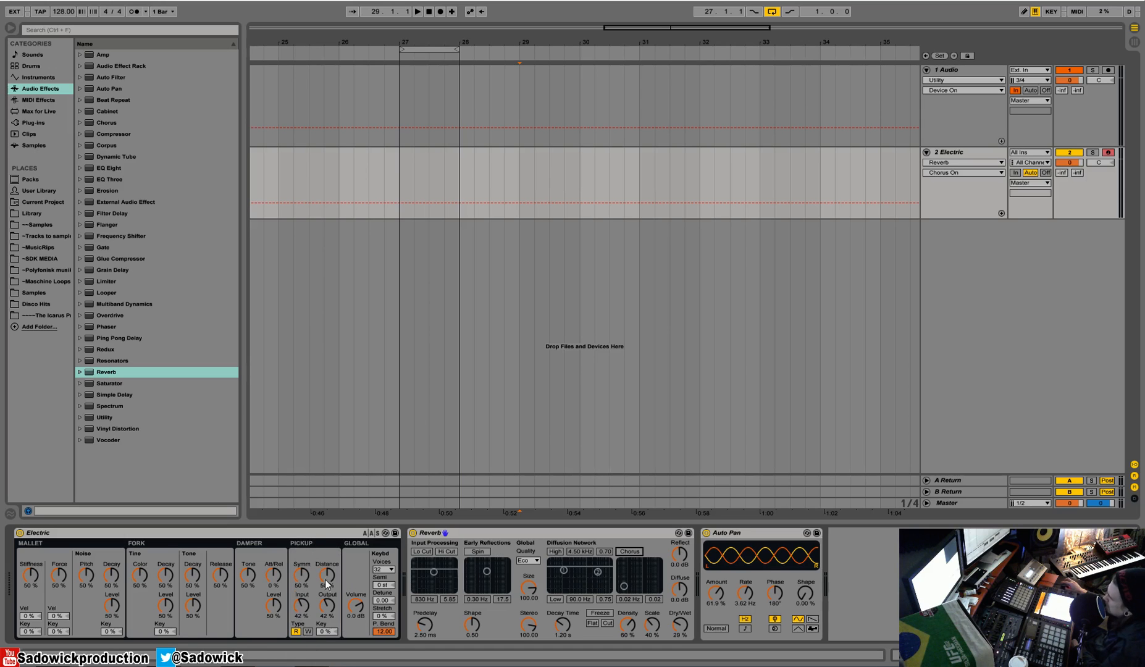
Step: Adjust Electric's pickup to 59 % Symmetry, 71 % Distance and 71 % Input
left_click_drag(301, 574, 301, 559)
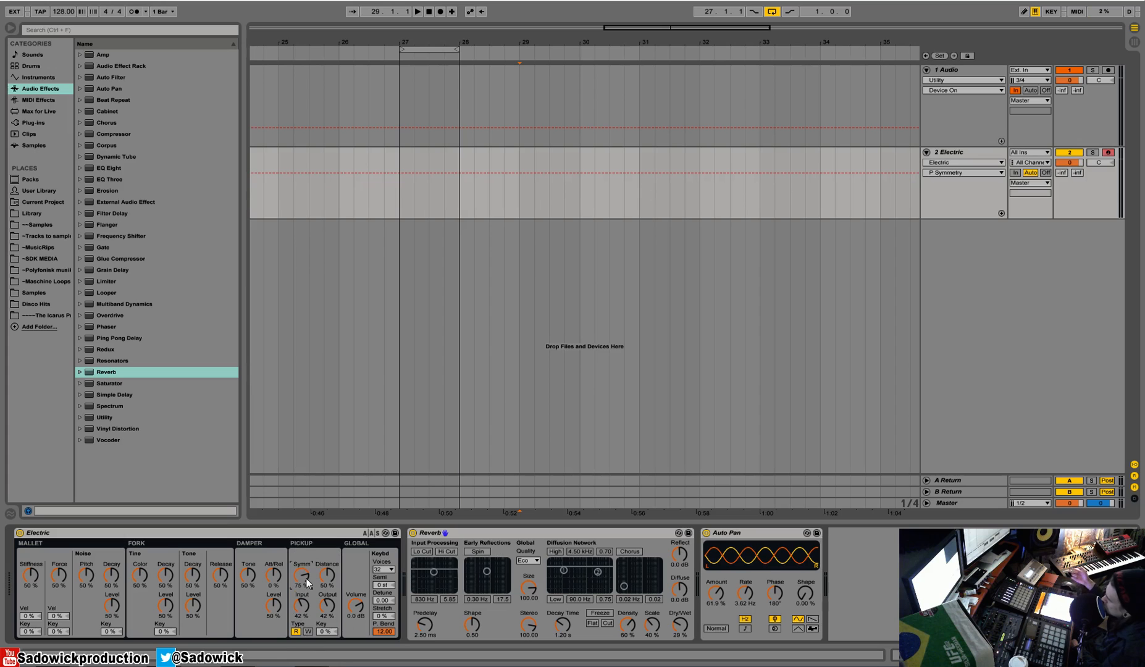
mouse_move(328, 576)
left_mouse_down()
mouse_move(328, 553)
mouse_move(327, 564)
left_mouse_up()
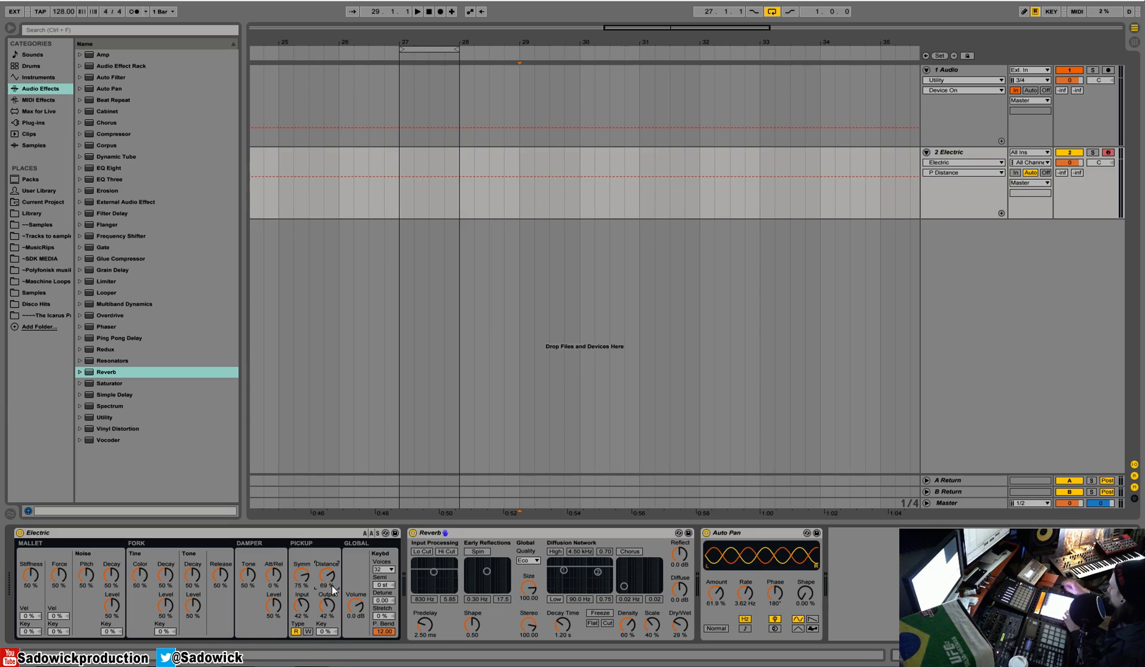
left_click_drag(304, 578, 327, 574)
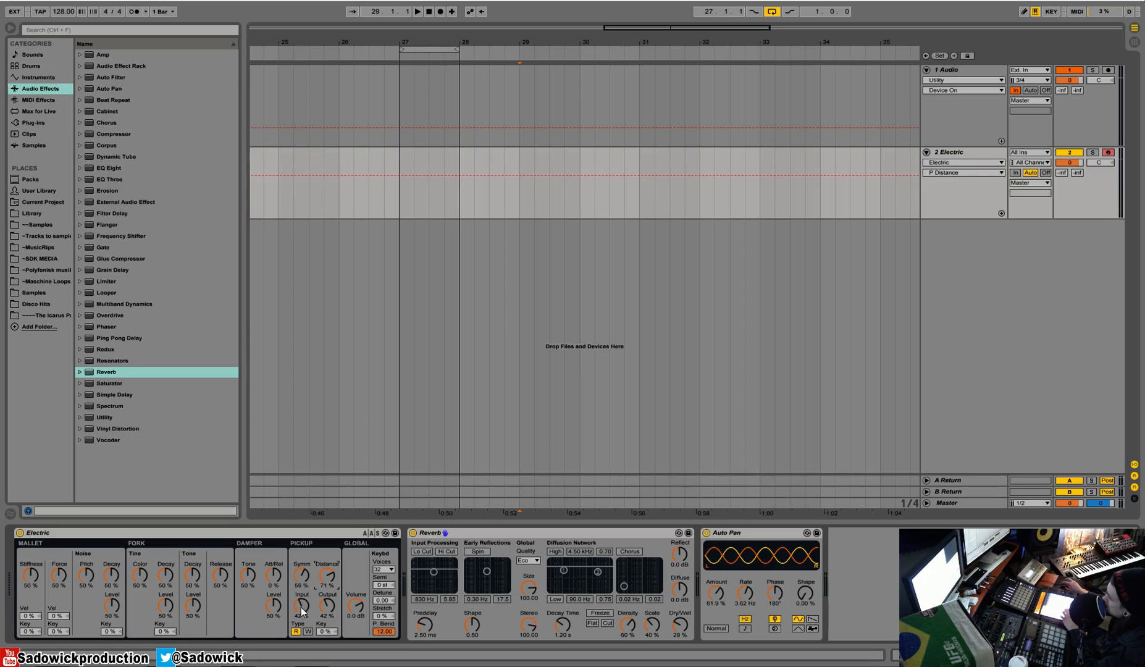
left_click_drag(301, 606, 301, 589)
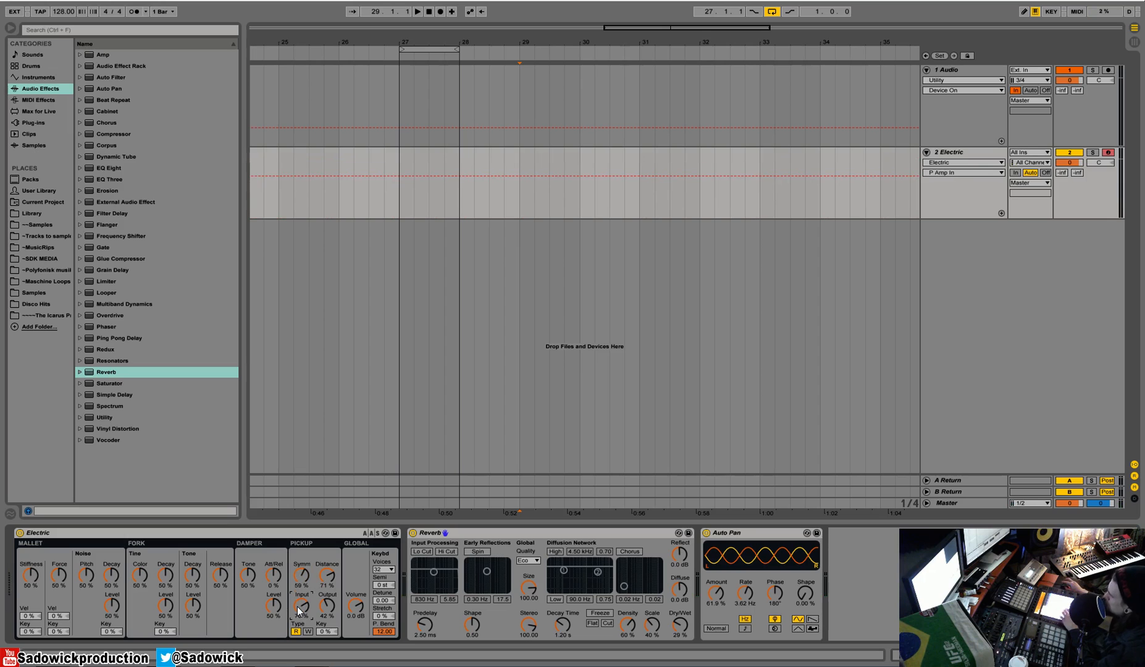
left_click_drag(305, 599, 307, 605)
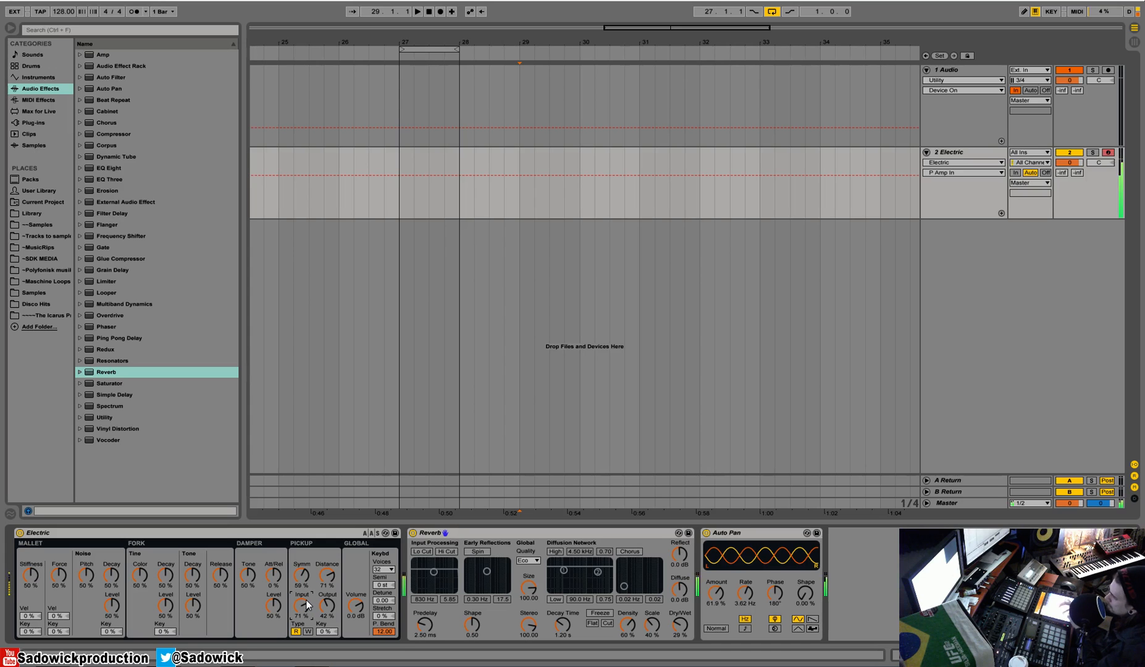
Step: Delete Electric, Reverb and Auto Pan from the MIDI track
right_click(223, 531)
left_click(254, 380)
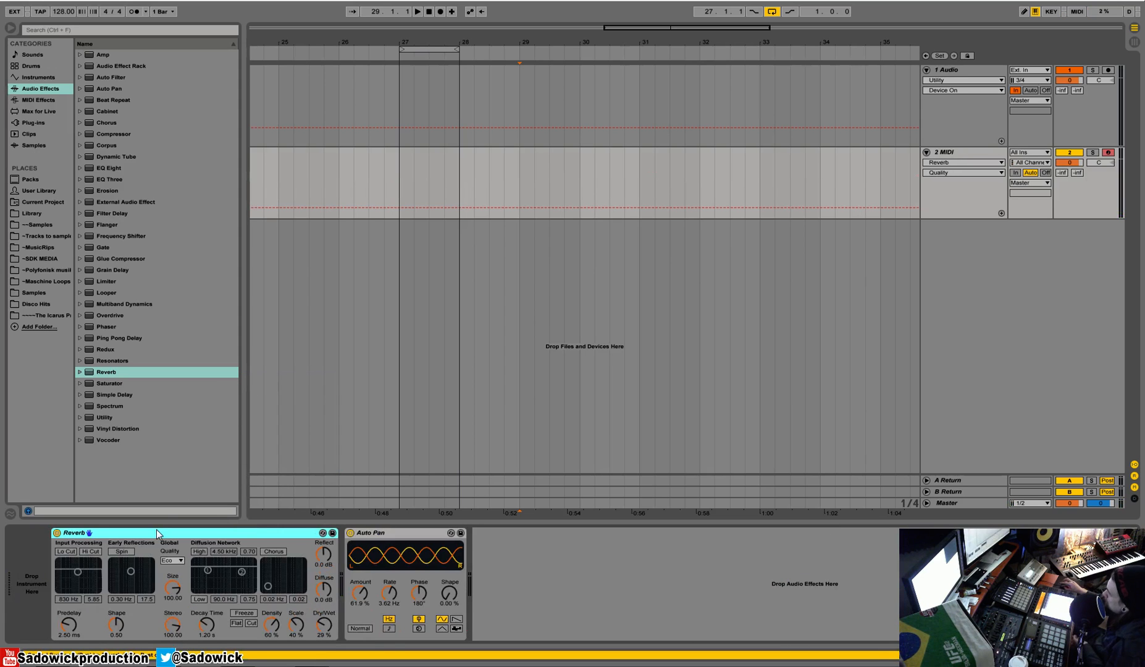
key("Delete")
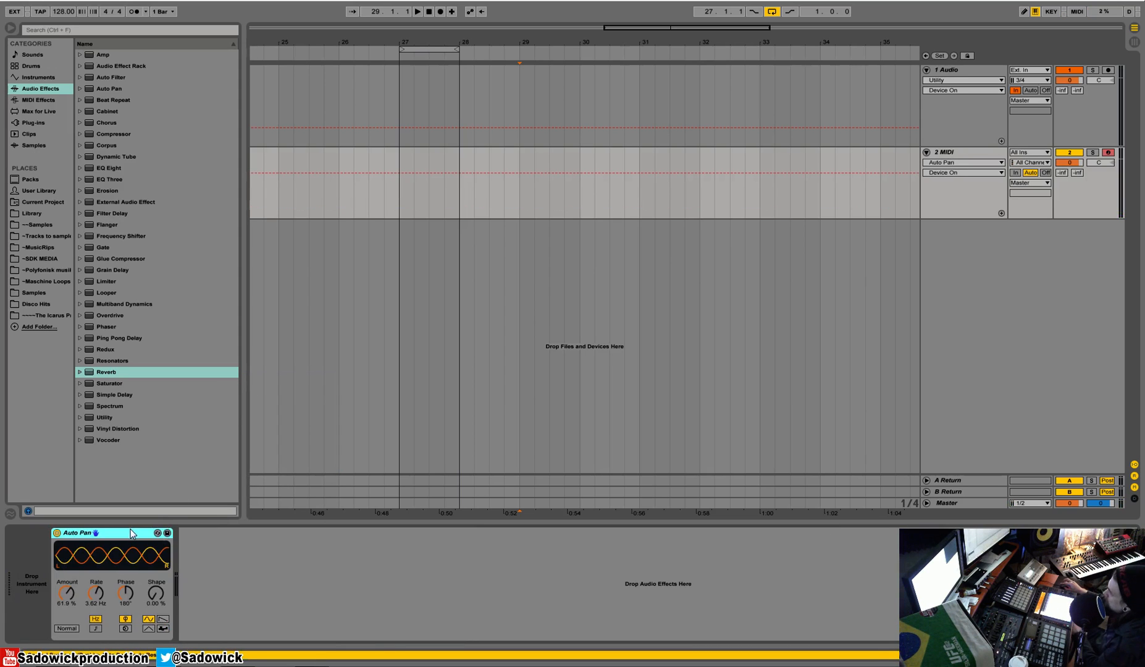
key("Delete")
Step: Load the Tension instrument onto the MIDI track and switch it to the Guitar & Plucked preset Hard Picked Guitar.adv
left_click(38, 78)
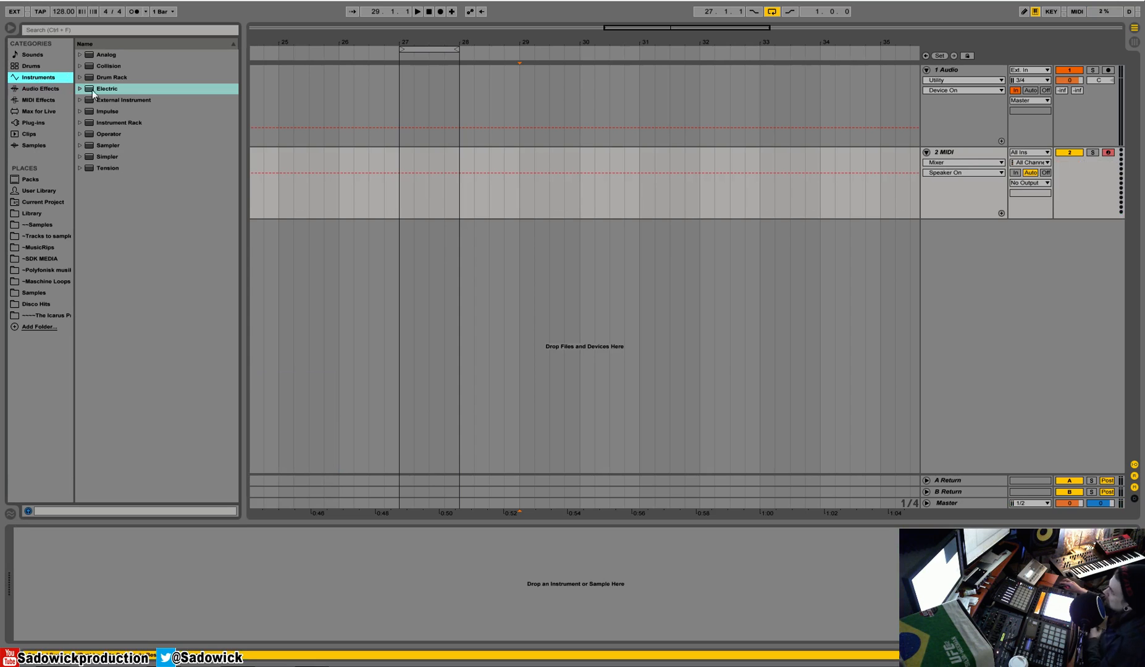
left_click_drag(110, 168, 132, 555)
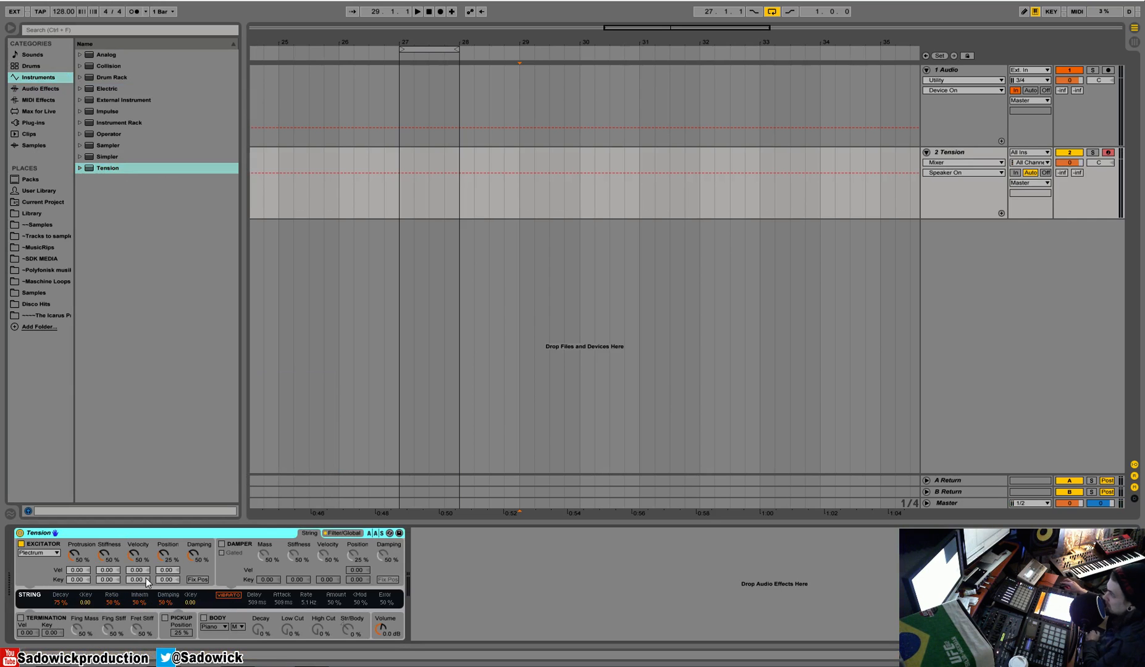
left_click(78, 168)
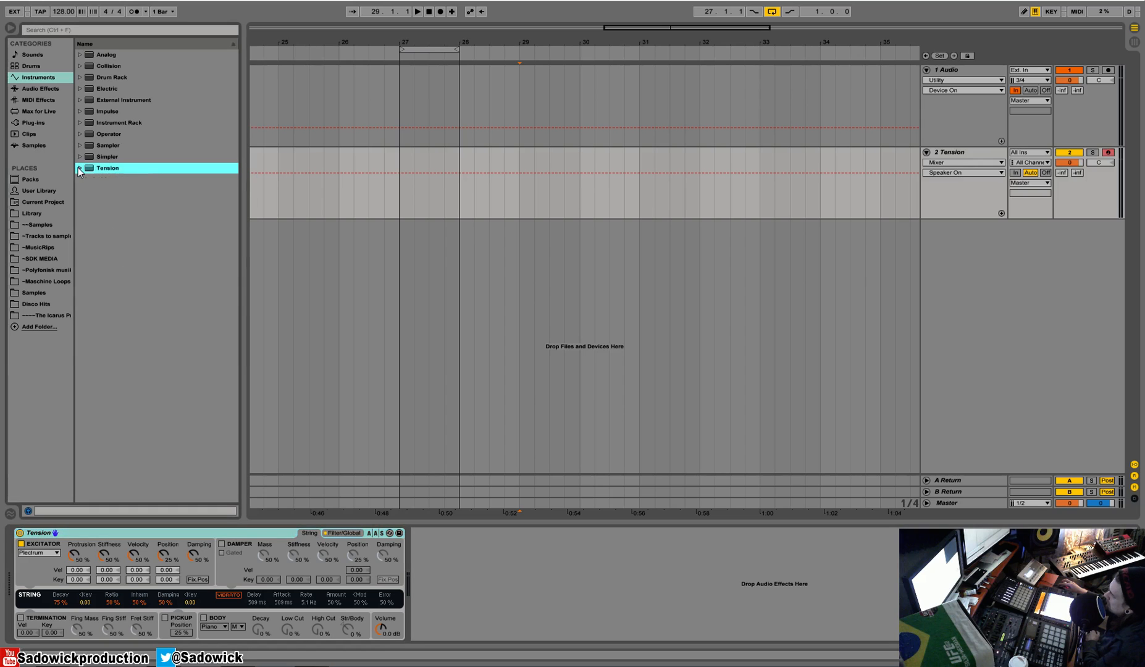
left_click(87, 215)
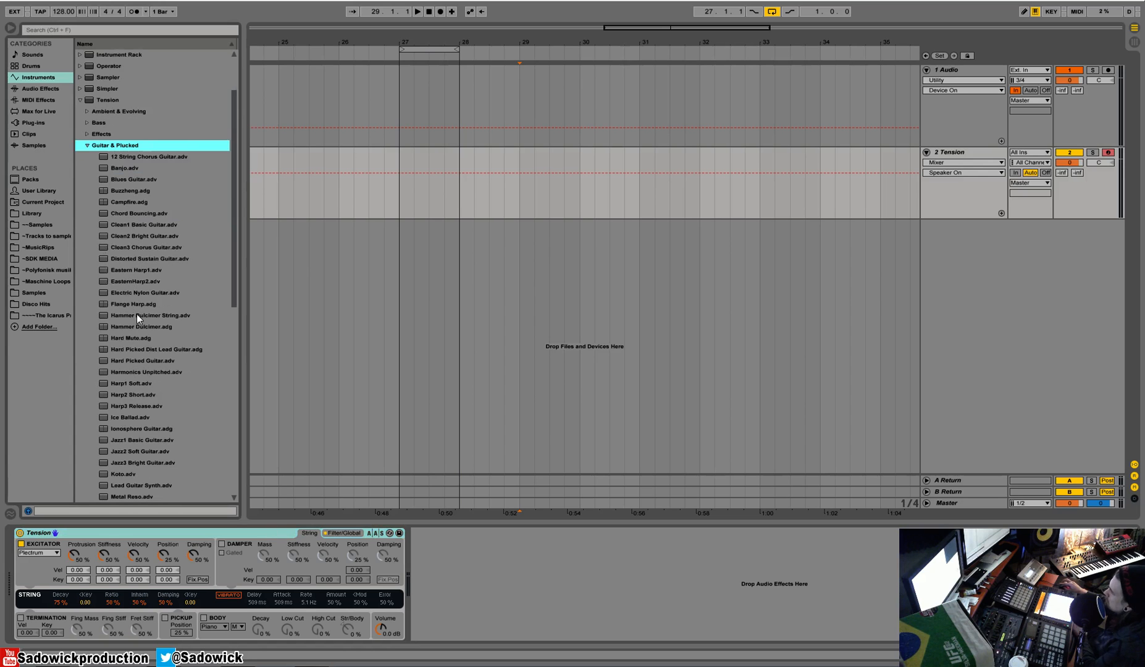
left_click(131, 337)
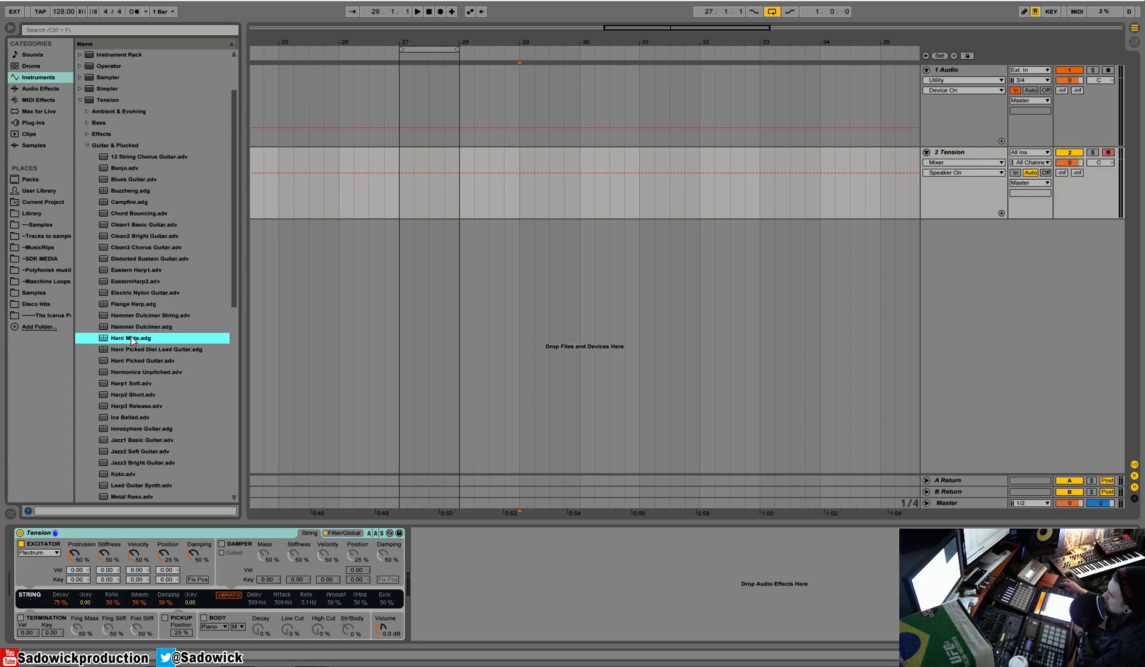
key("Down")
key("Down")
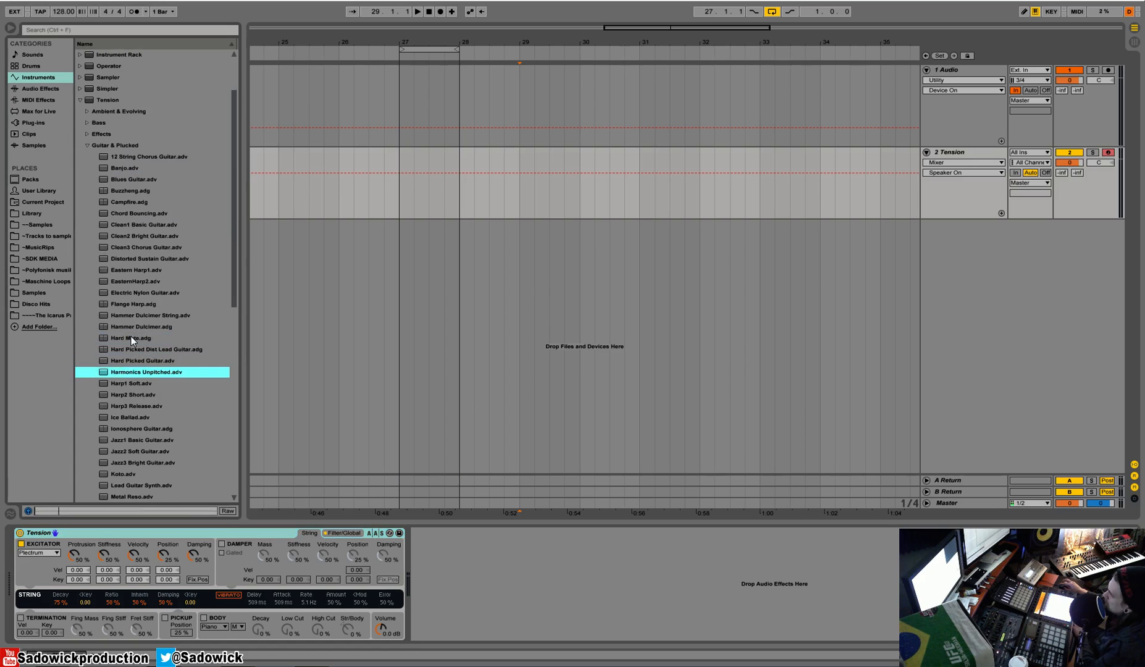
key("Return")
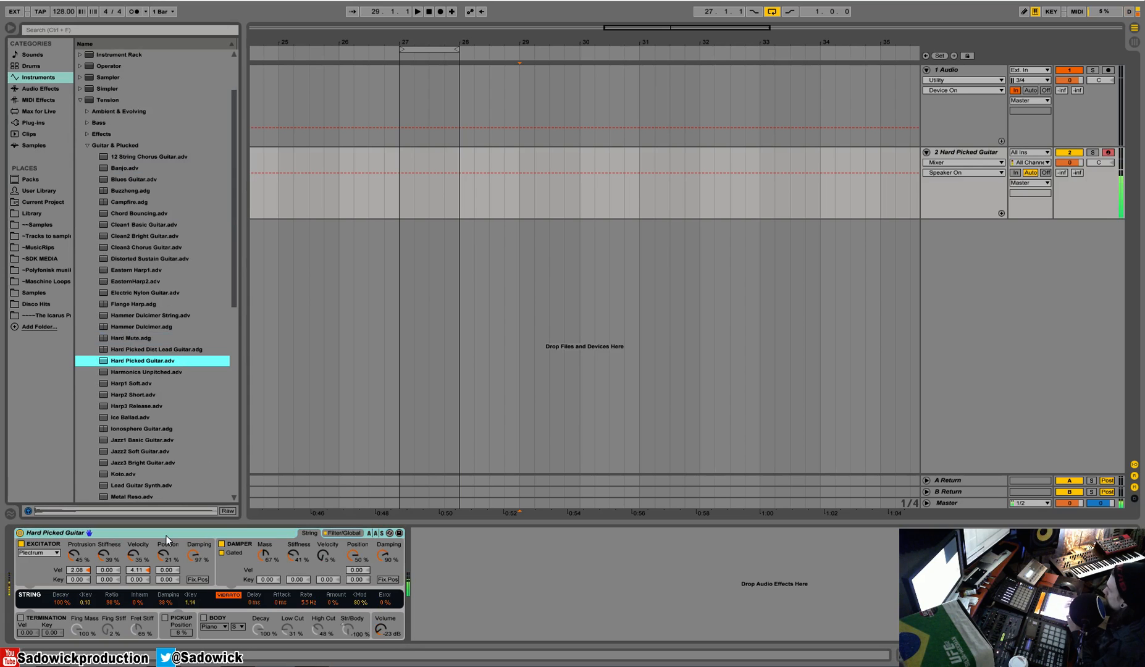
Step: Add Amp and Cabinet effects after the Hard Picked Guitar, leaving Amp's output on Mono
left_click(44, 88)
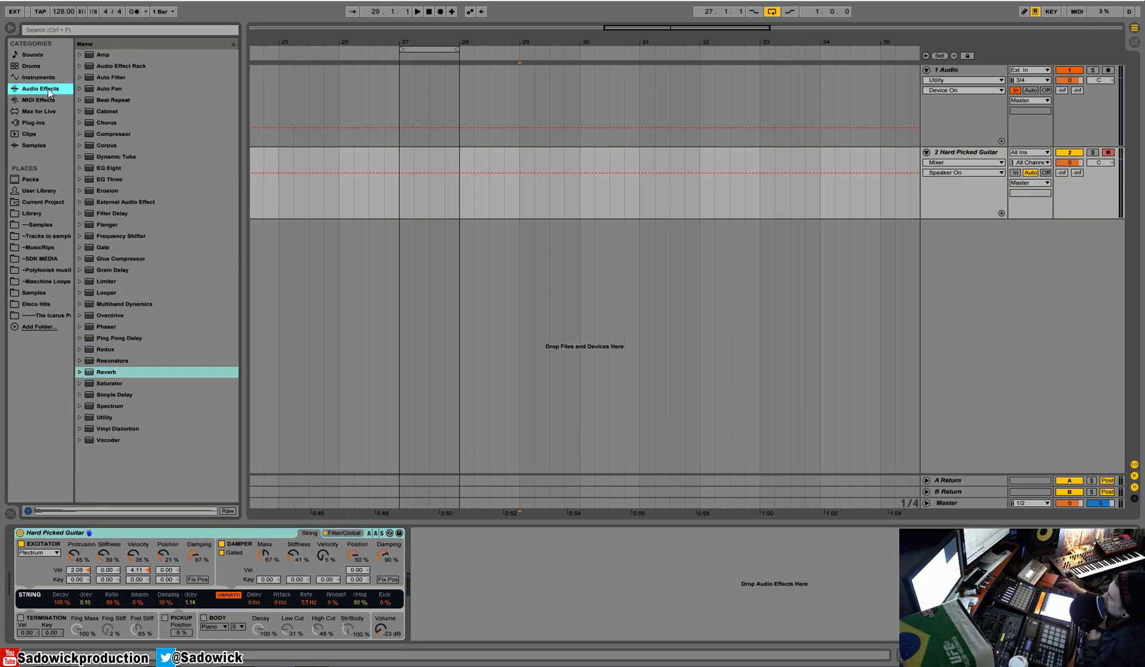
left_click_drag(96, 52, 477, 564)
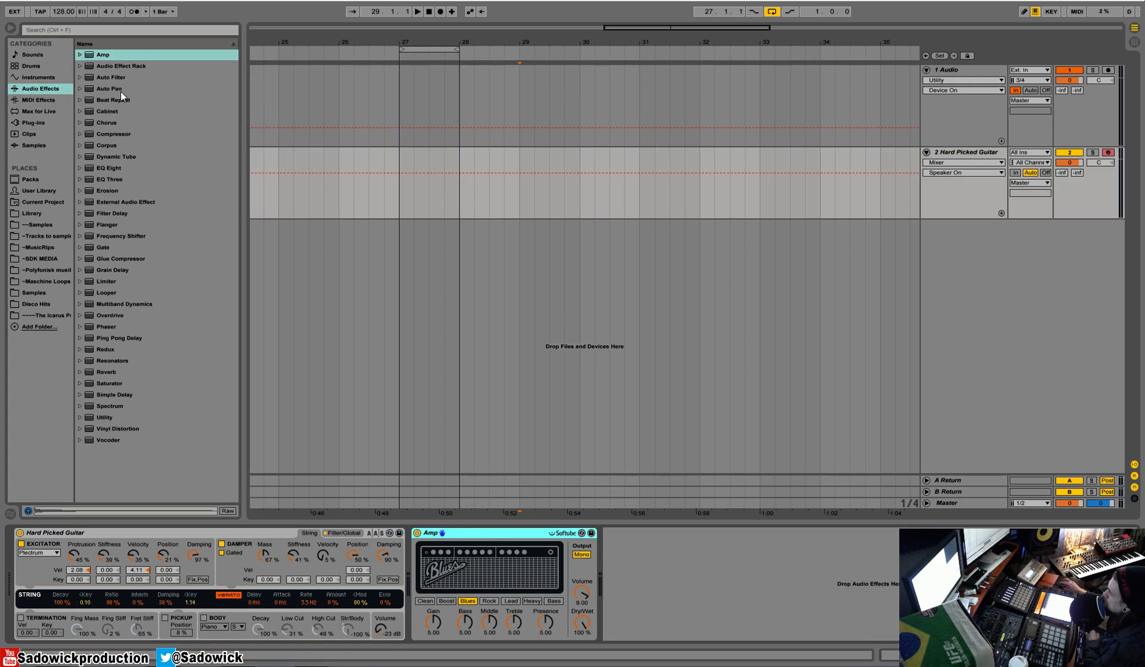
left_click_drag(105, 113, 661, 559)
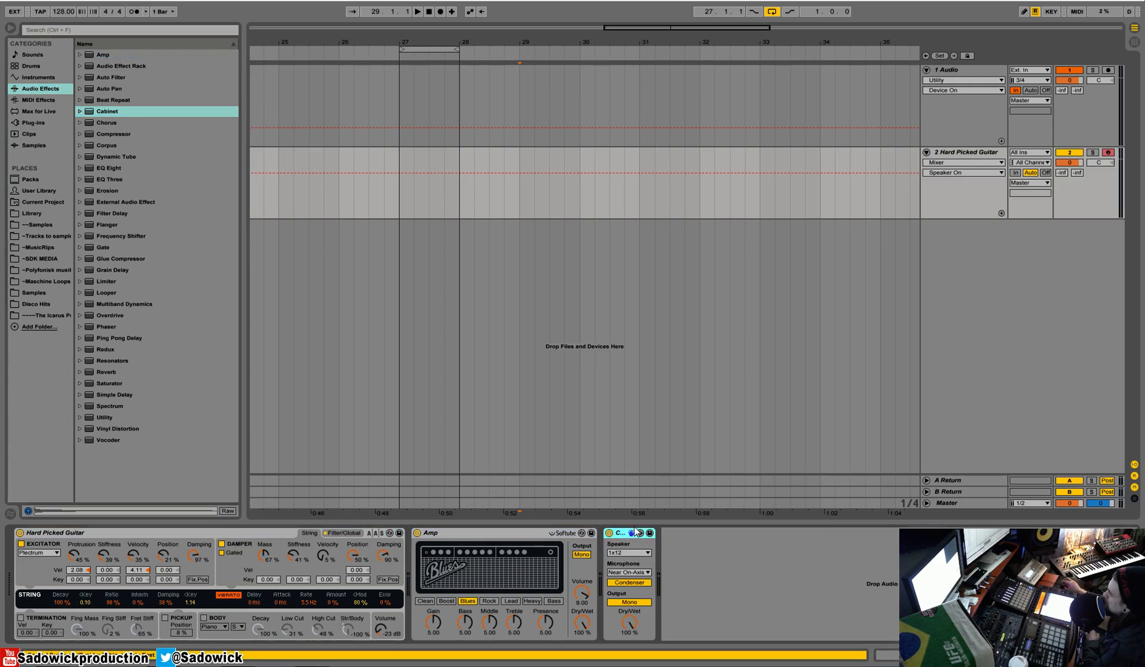
left_click(582, 555)
left_click(582, 554)
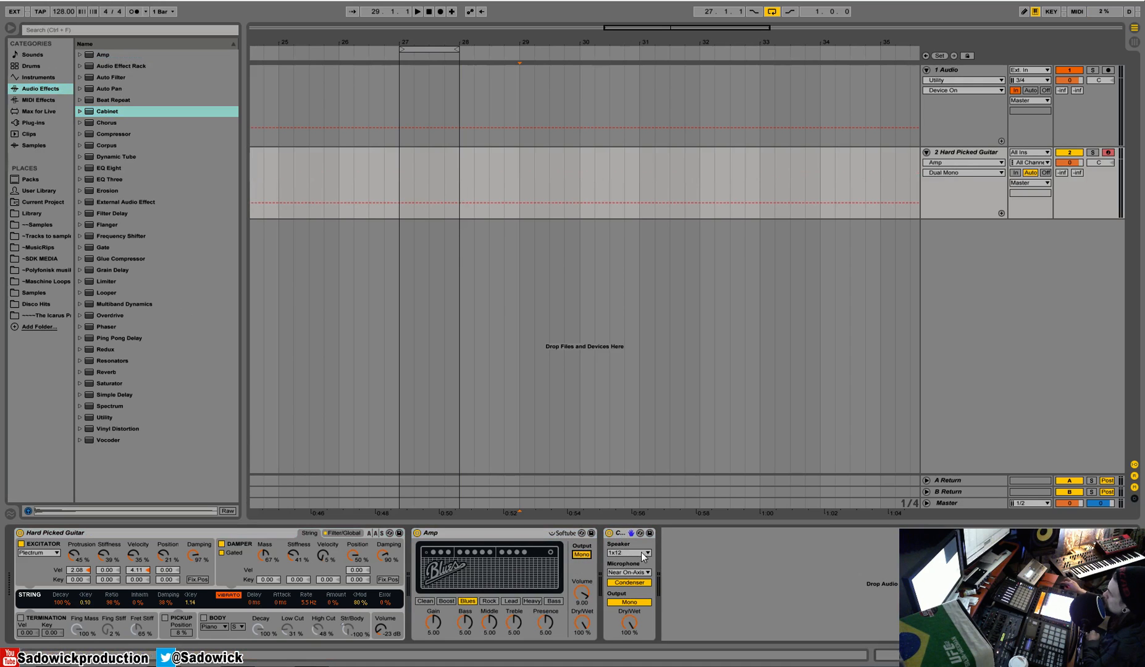
Step: Set the Cabinet to a 4x10 speaker with a Dynamic microphone and Dual output
left_click(641, 552)
left_click(637, 589)
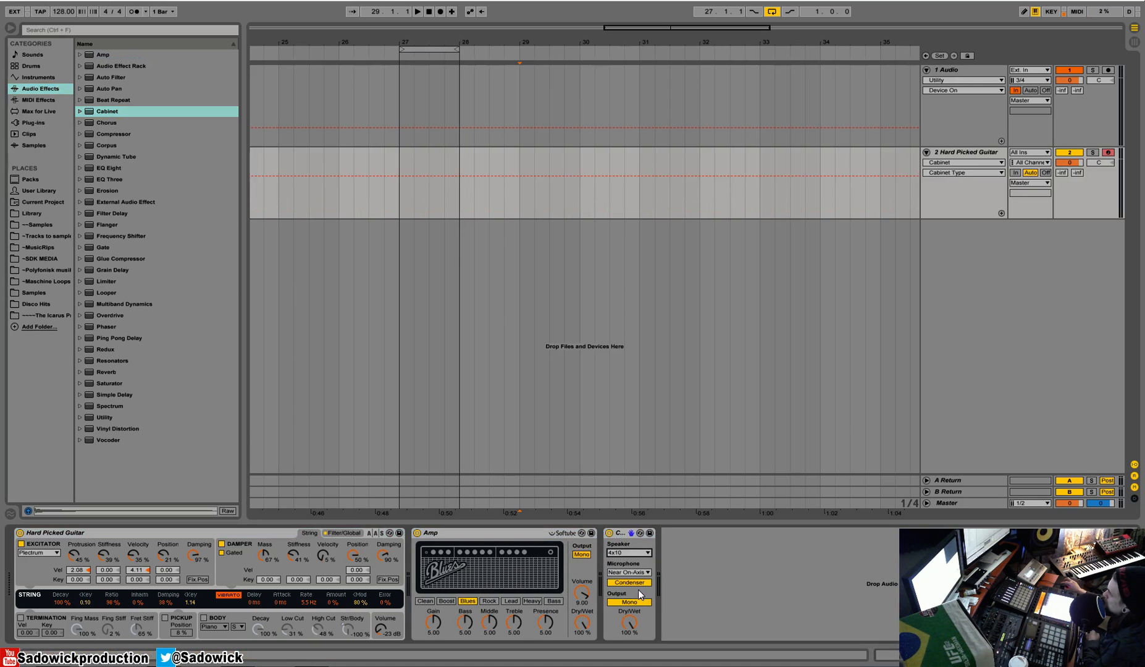
left_click(634, 584)
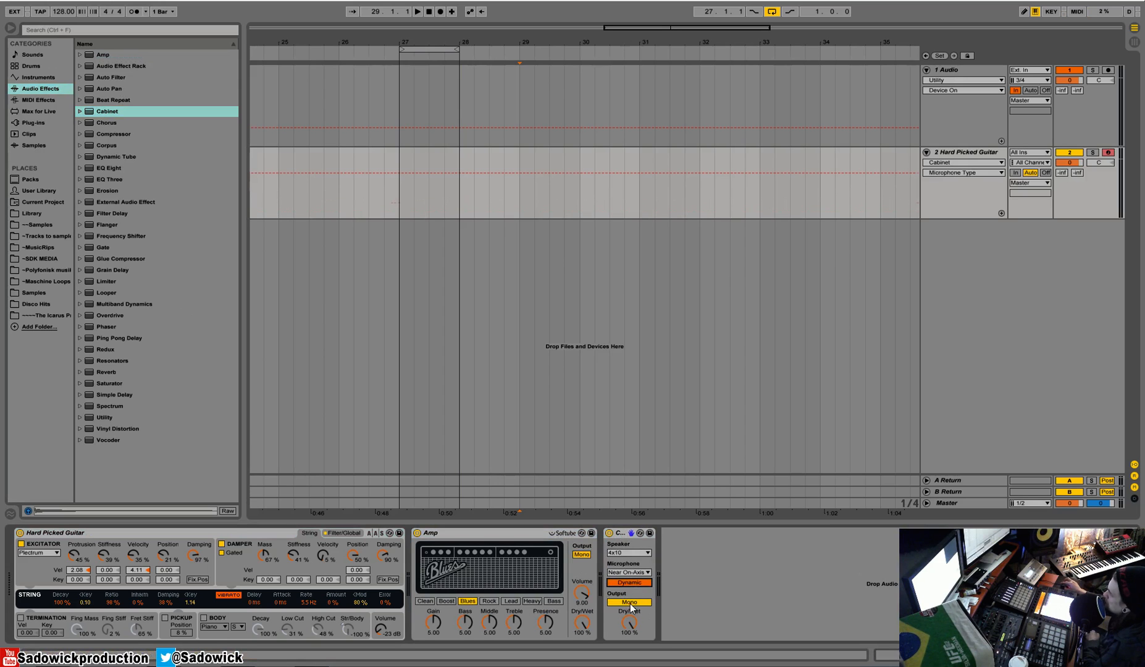
left_click(630, 603)
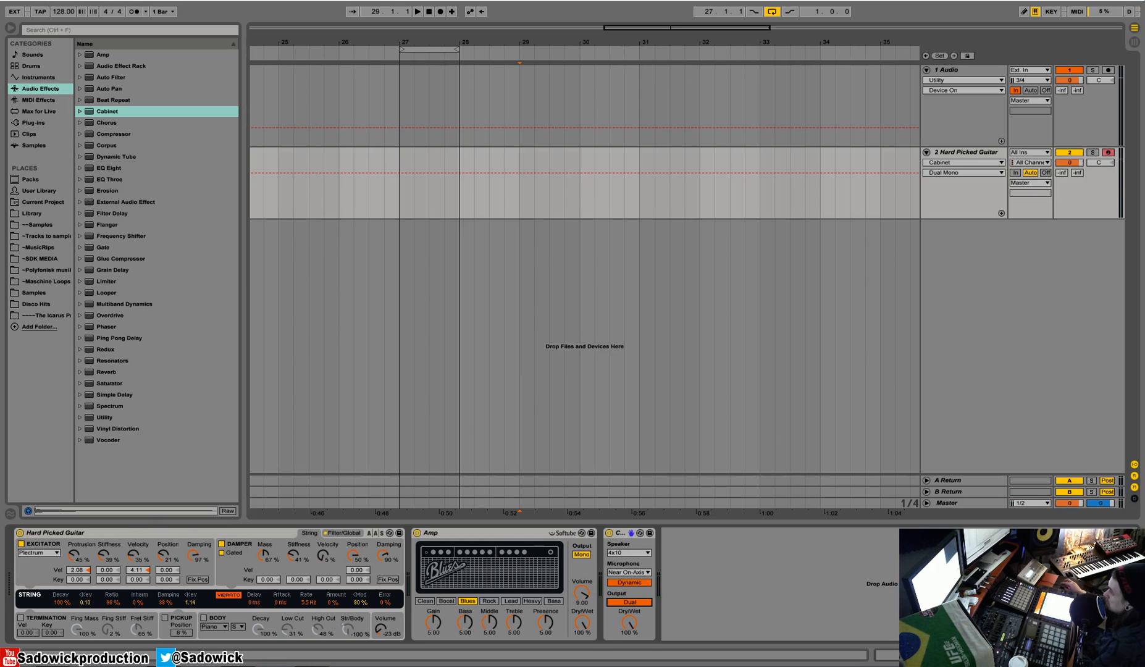
Step: Change the Hard Picked Guitar's excitator type to Hammer
left_click(51, 553)
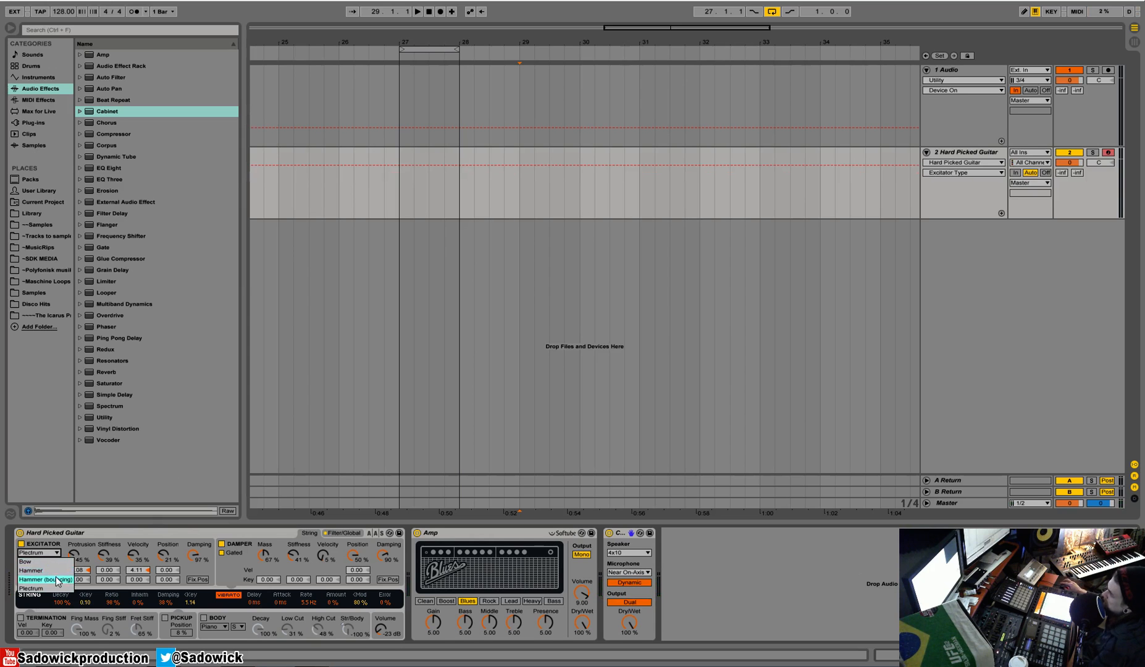
left_click(64, 571)
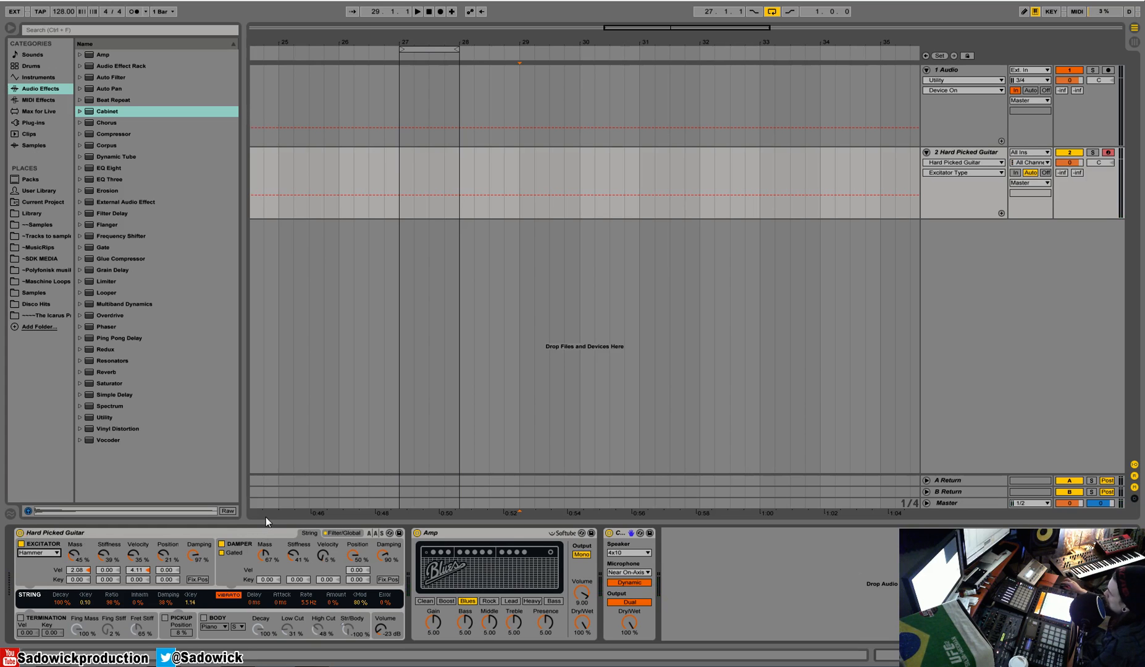
Step: Delete the Hard Picked Guitar, Amp and Cabinet devices from the MIDI track
left_click(230, 535)
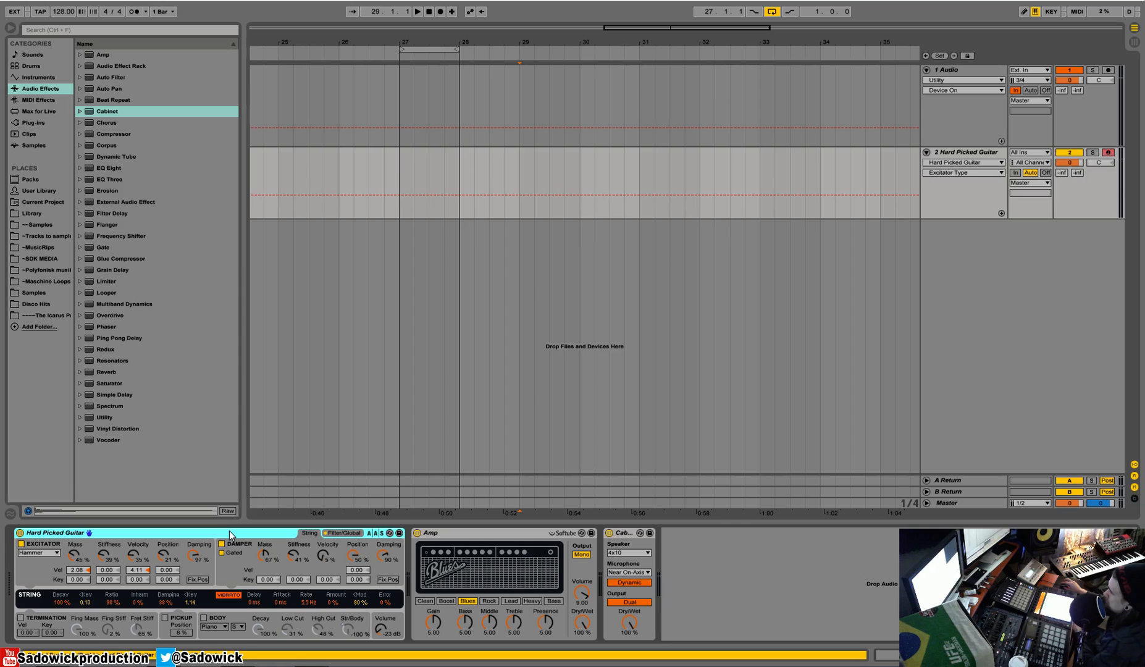
key("Delete")
key("Delete")
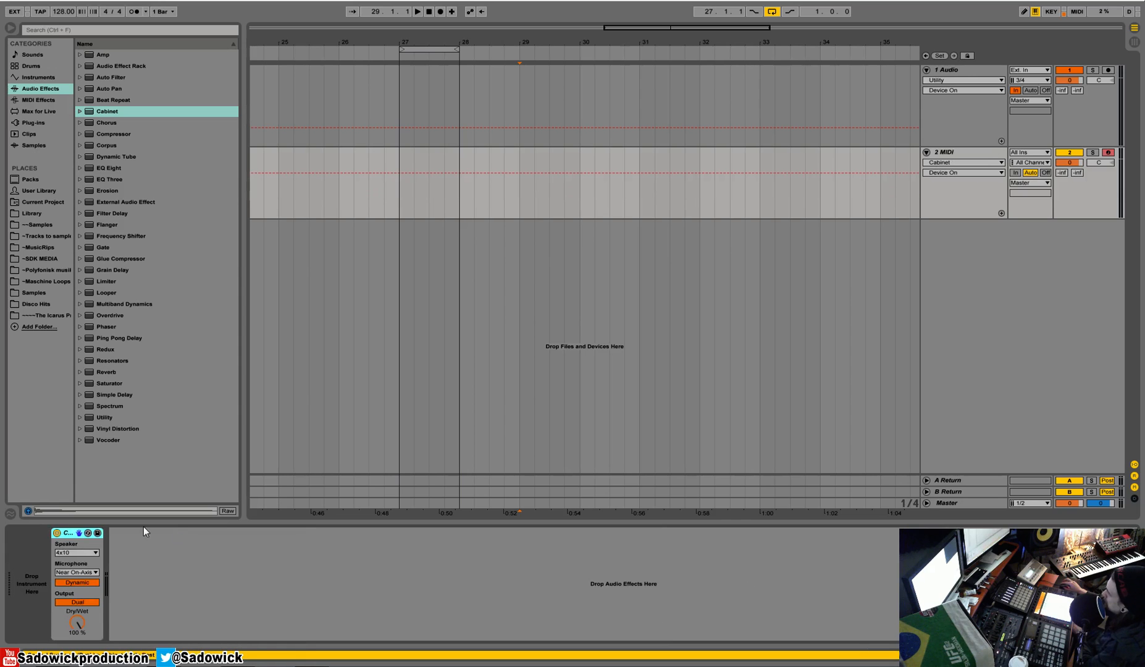
key("Delete")
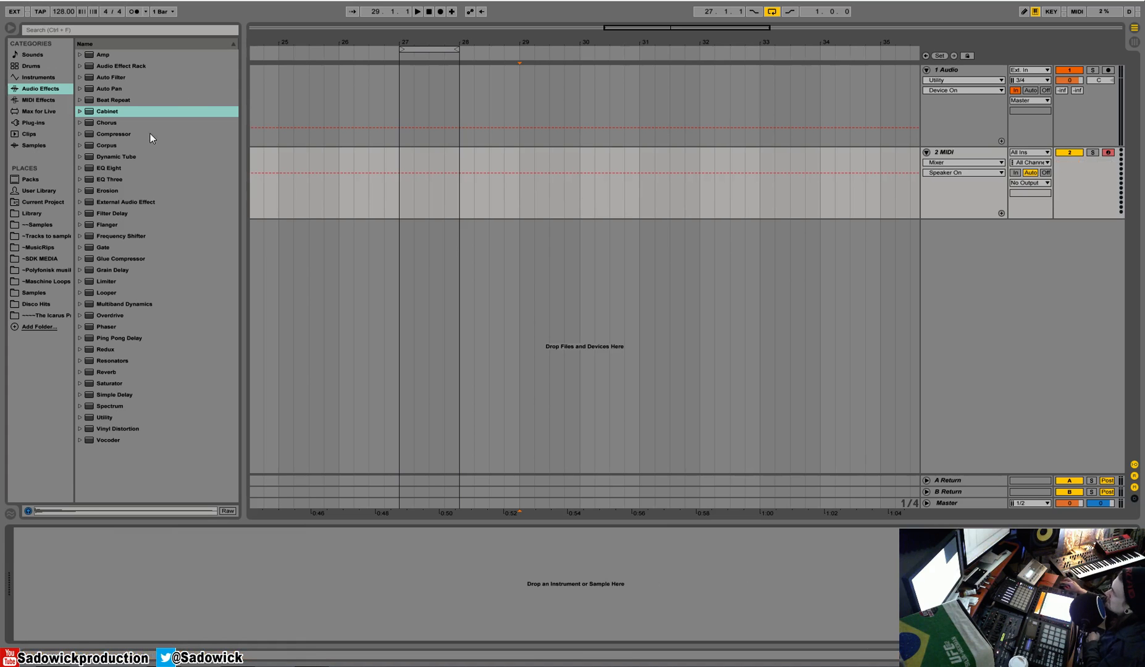
Step: Load the Collision instrument onto the empty MIDI track
left_click(49, 78)
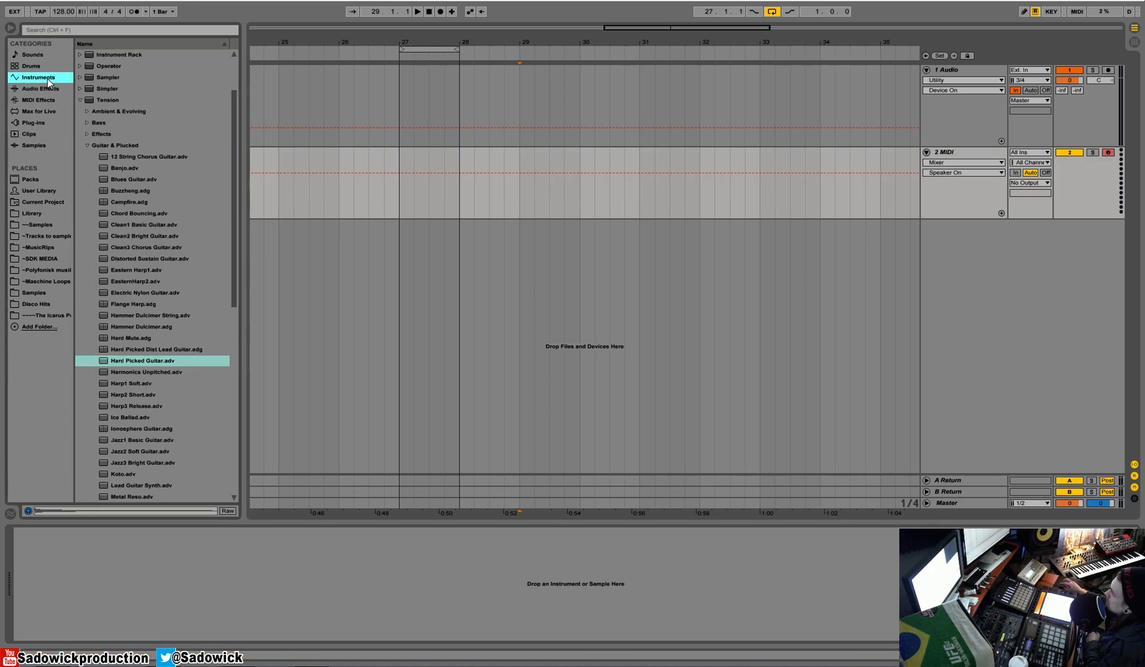
left_click(78, 100)
left_click_drag(106, 66, 205, 582)
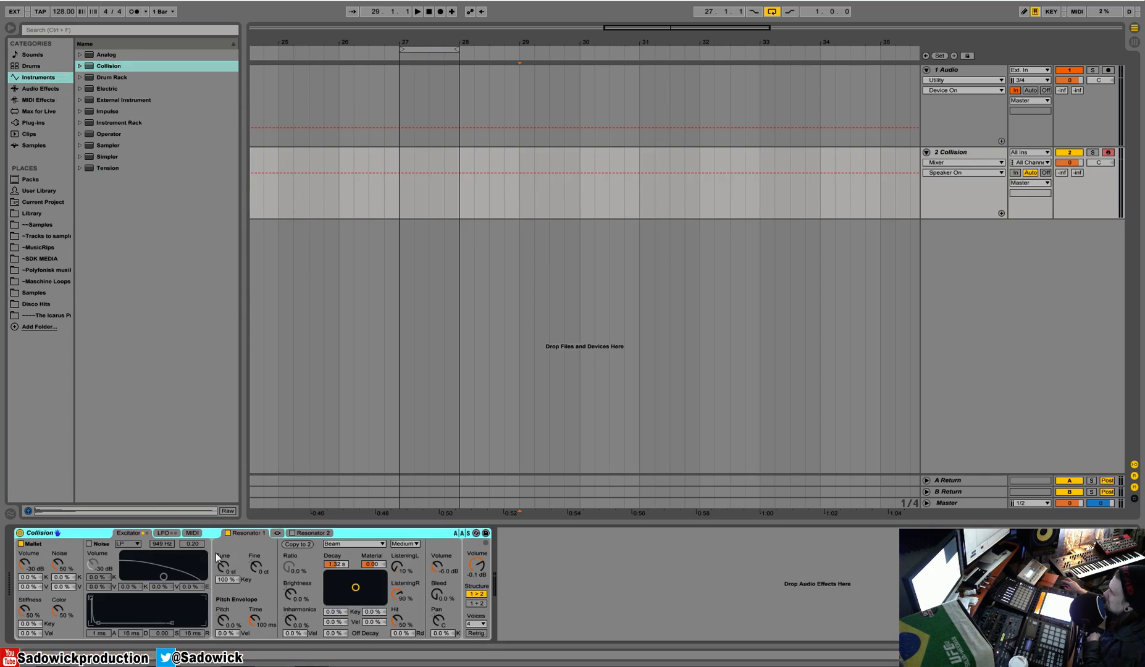
Step: Keep Resonator 1's type on Beam, list Collision's preset folders and raise Resonator 1's volume
left_click(346, 542)
left_click(350, 542)
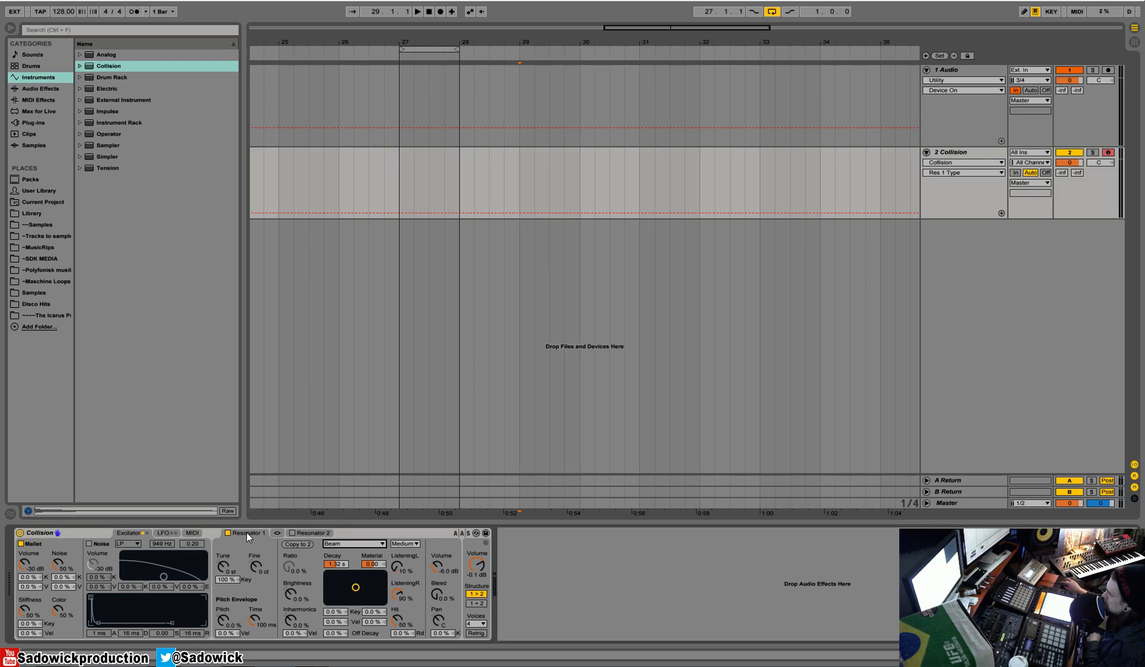
left_click(292, 533)
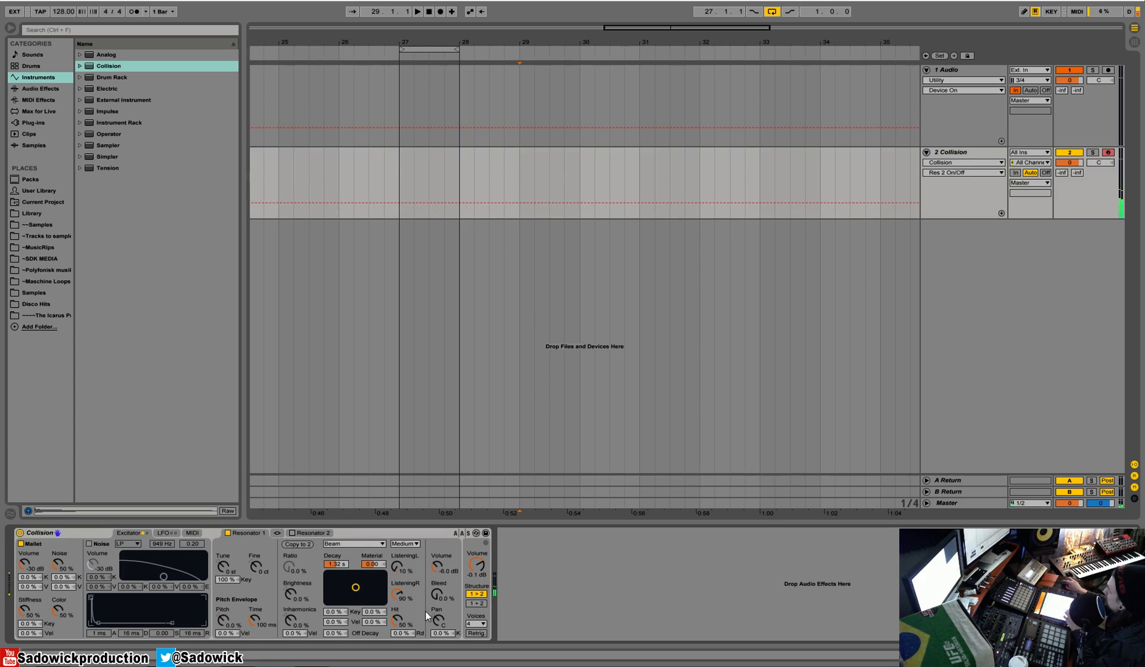
left_click(80, 66)
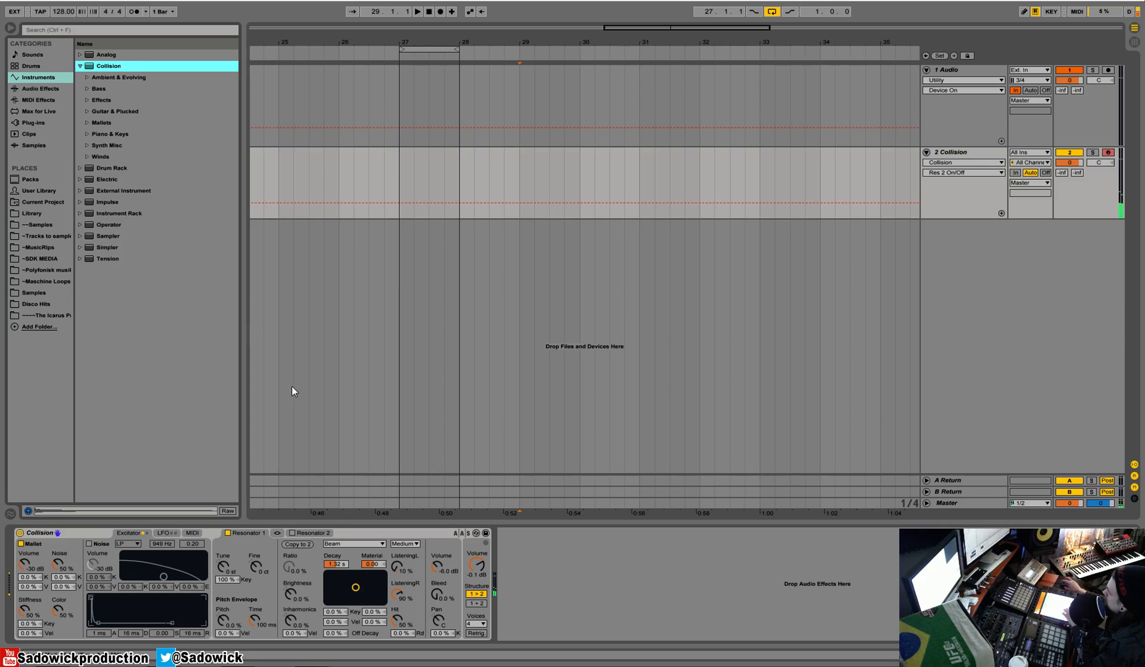
left_click(438, 569)
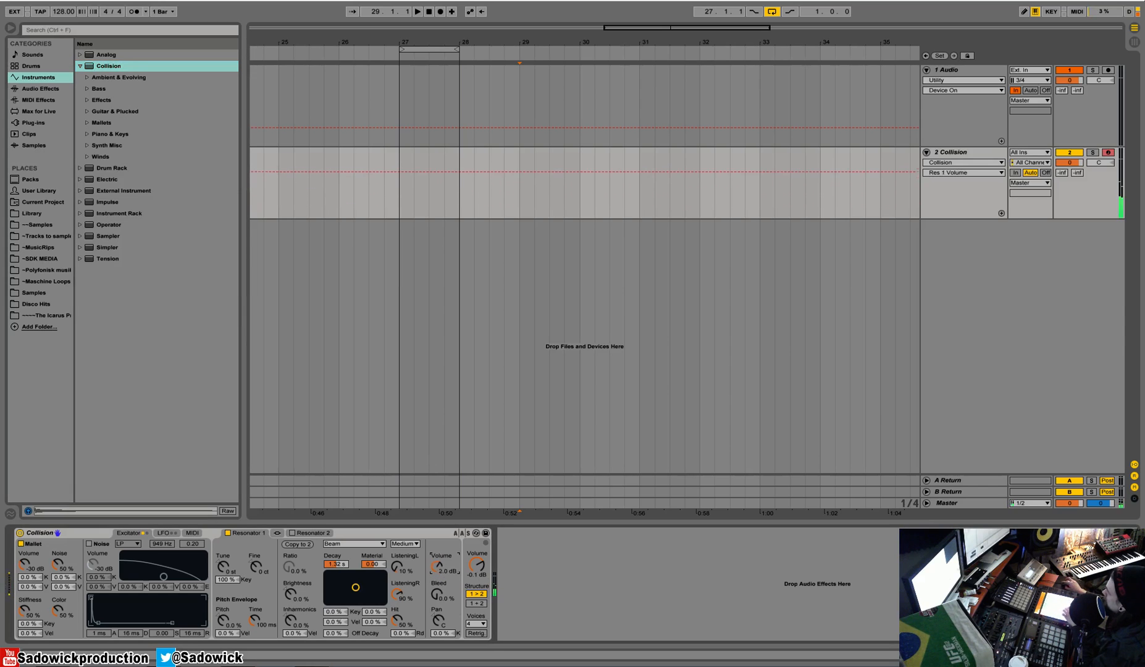
Step: Enable Collision's Resonator 2 and set its type to Plate
left_click(292, 532)
left_click(350, 547)
left_click(344, 566)
left_click(352, 545)
left_click(346, 592)
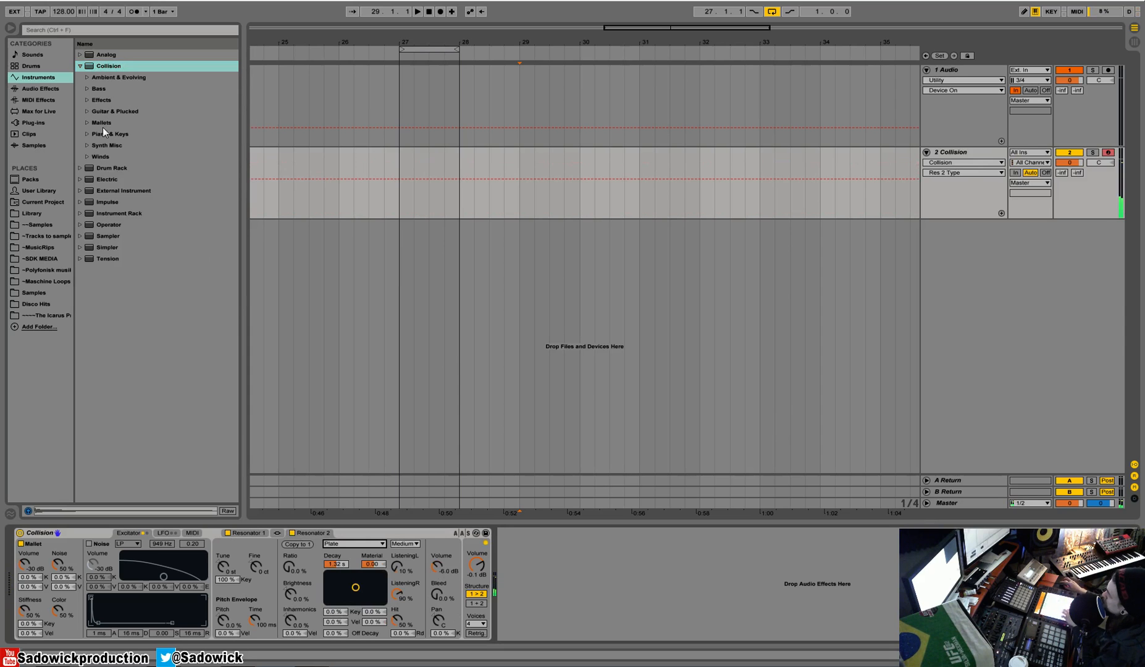
Step: Replace the Collision device with the Balafon2 Bright preset from Collision's Mallets folder
left_click(85, 122)
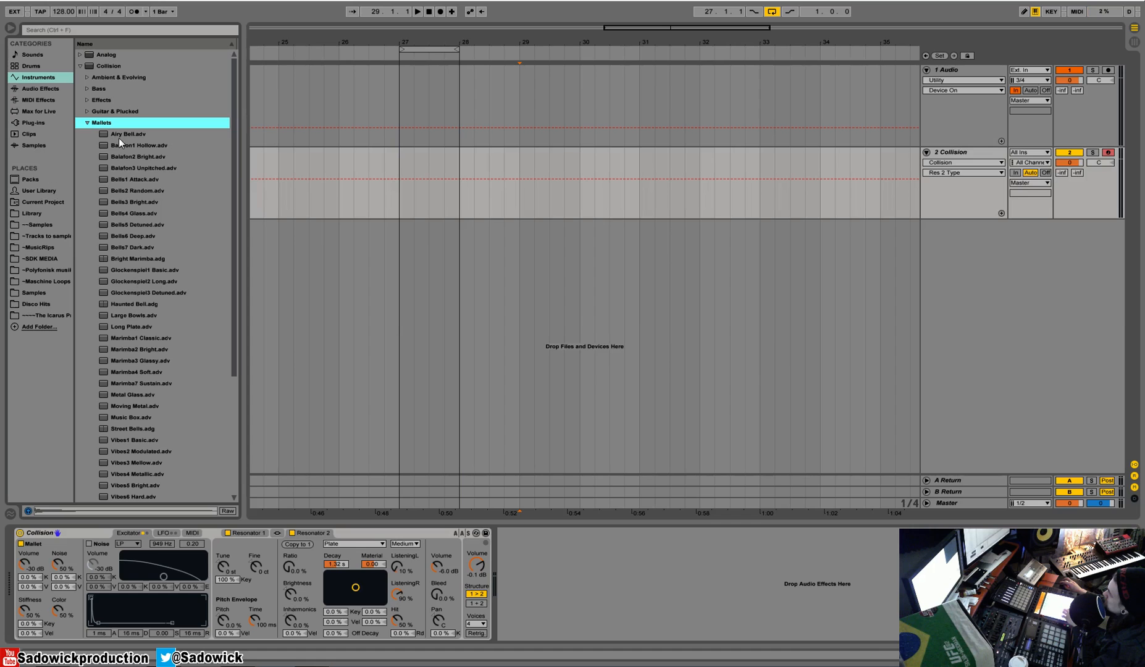
left_click(119, 134)
left_click(122, 148)
key("Down")
key("Down")
left_click_drag(118, 154, 83, 531)
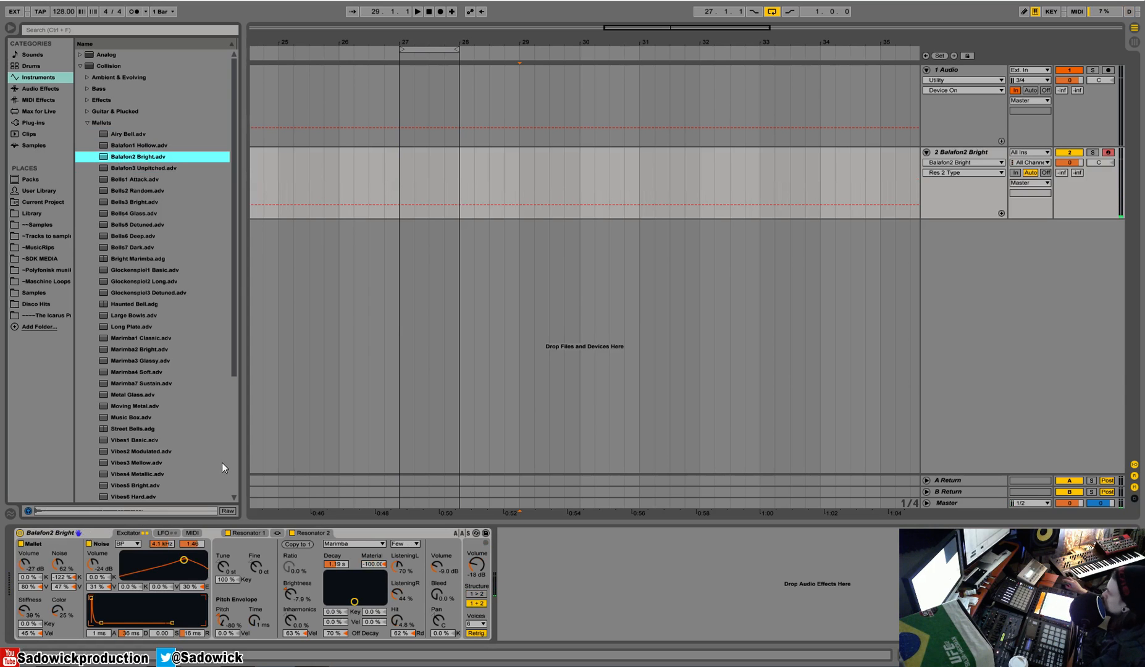
Step: Add Frequency Shifter and Simple Delay after Balafon2 Bright, adjusting the shifter's ring modulation and collapsing it
left_click(31, 88)
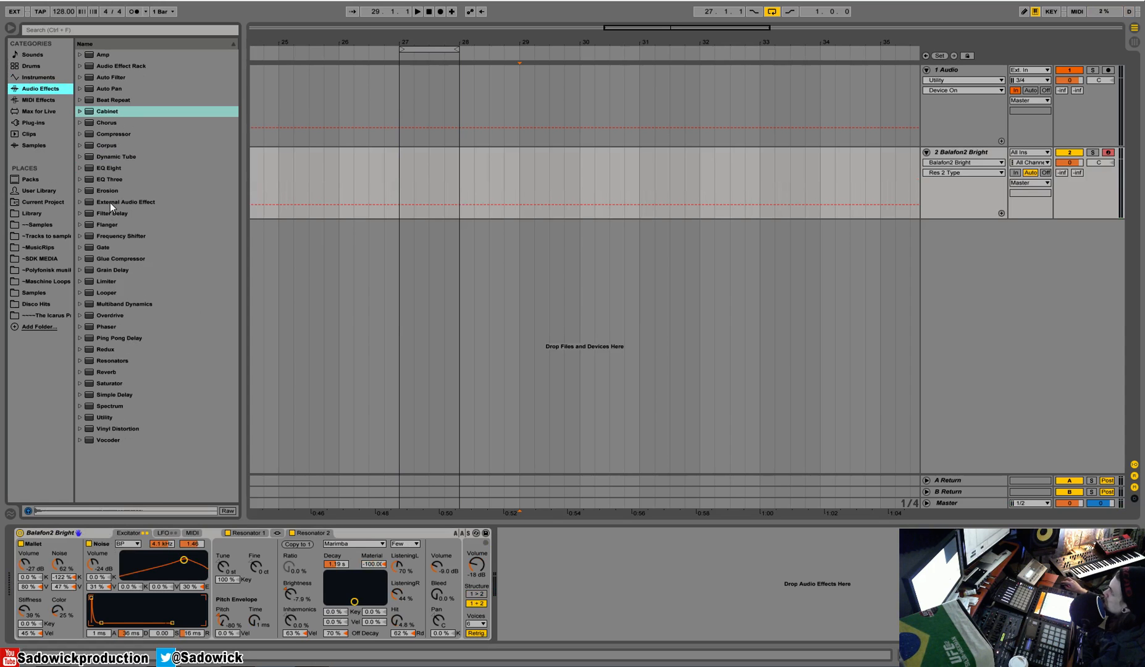
left_click_drag(111, 236, 567, 602)
left_click(596, 571)
left_click_drag(130, 396, 655, 568)
double_click(565, 535)
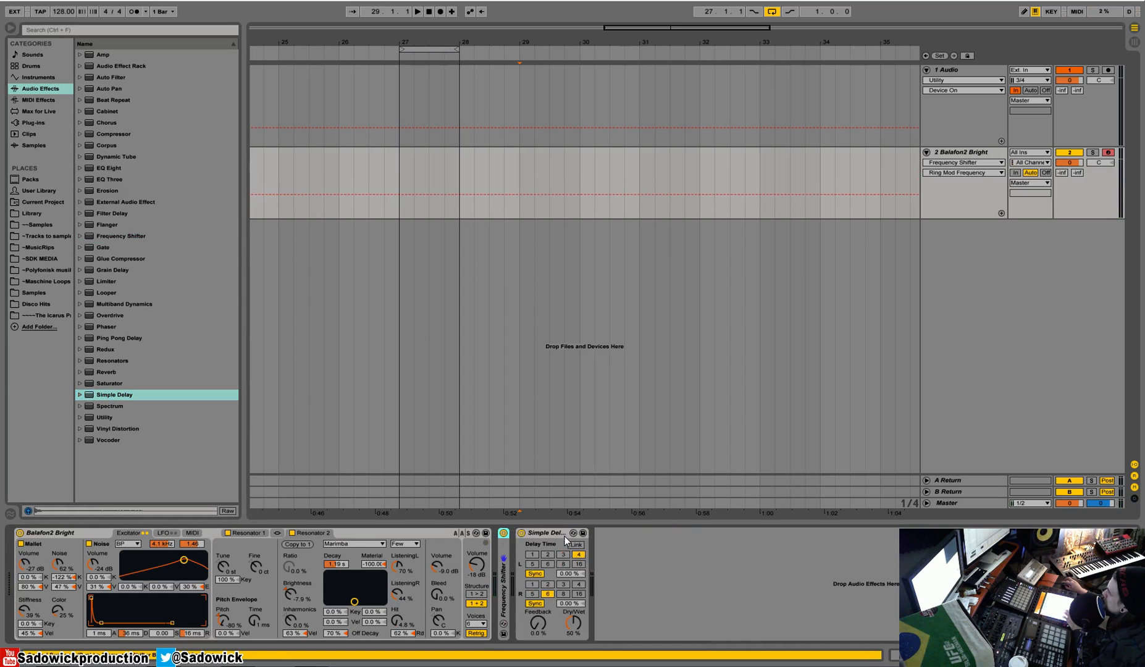
Step: Link Simple Delay's channels, switch it from Sync to Time mode, and adjust its delay time, feedback and dry/wet
left_click(575, 545)
left_click(535, 573)
left_click_drag(569, 574, 574, 626)
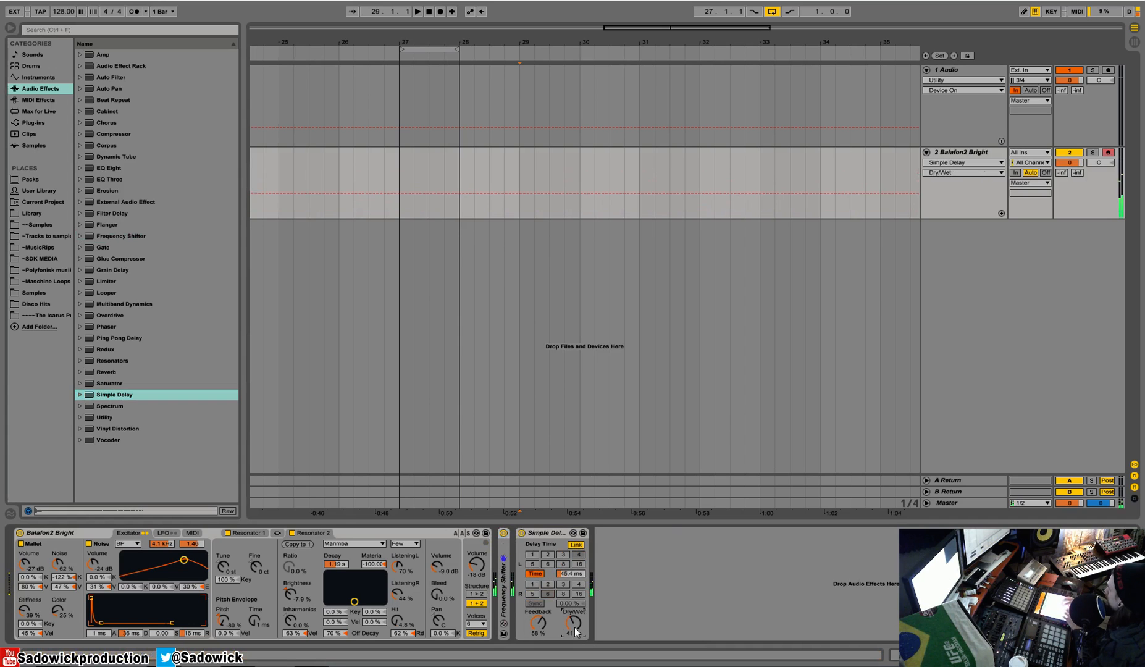
left_click_drag(560, 574, 559, 576)
left_click_drag(538, 622, 562, 571)
Step: Add Reverb after Simple Delay, collapsing Simple Delay and leaving Reverb expanded
left_click_drag(107, 371, 651, 586)
double_click(554, 532)
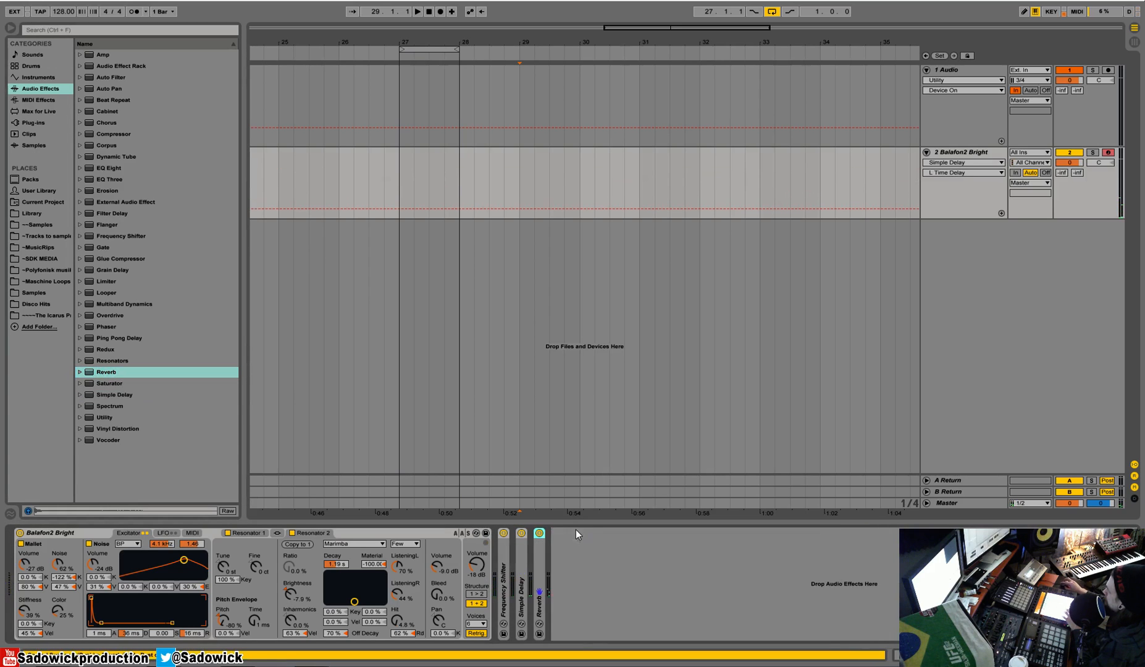
double_click(539, 553)
Step: Switch off Reverb's Lo Cut, Hi Cut, Spin, High, Chorus, Flat and Cut, and set decay time to 5.70 s and dry/wet to 38 %
left_click(594, 551)
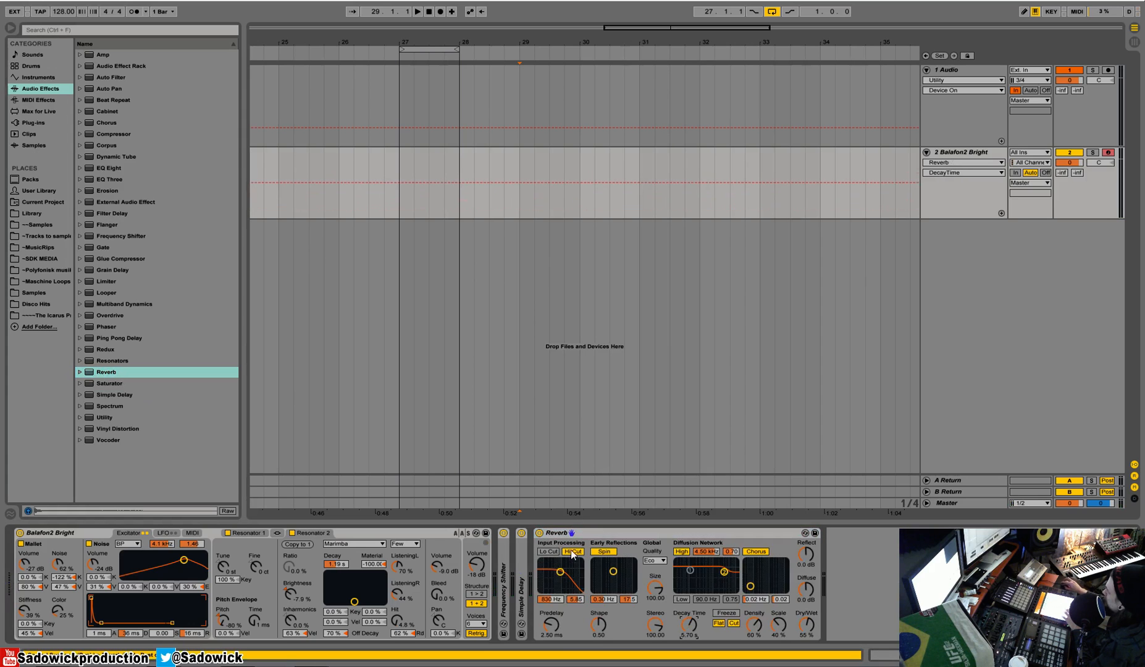
left_click(594, 551)
left_click(681, 552)
left_click(754, 551)
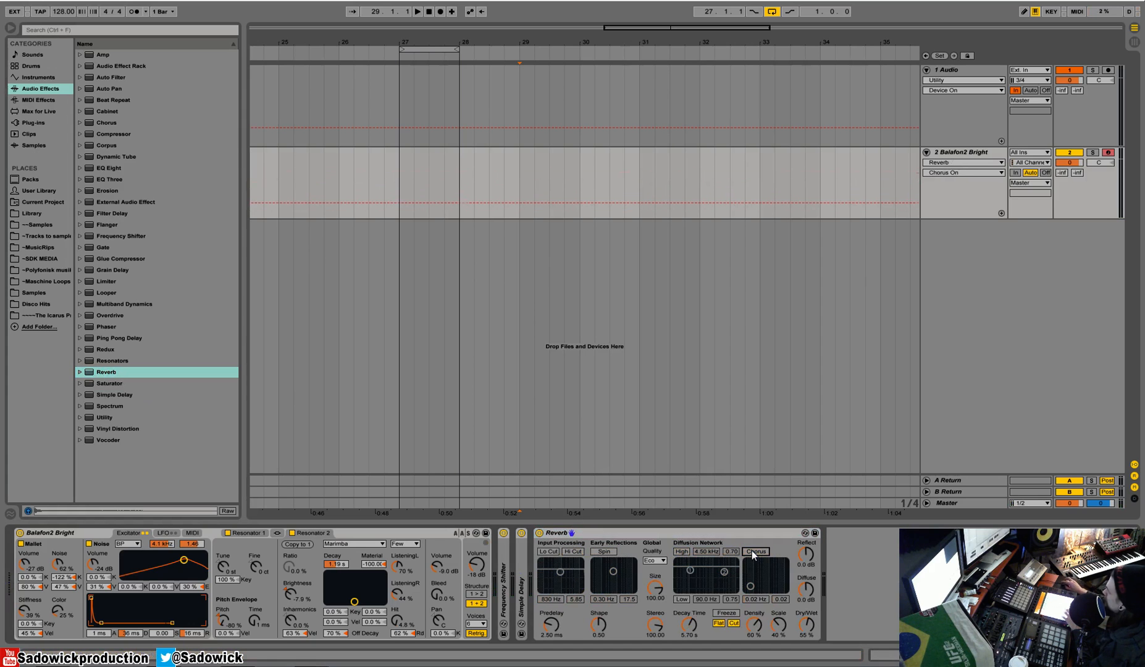
left_click(718, 624)
left_click_drag(806, 625, 805, 630)
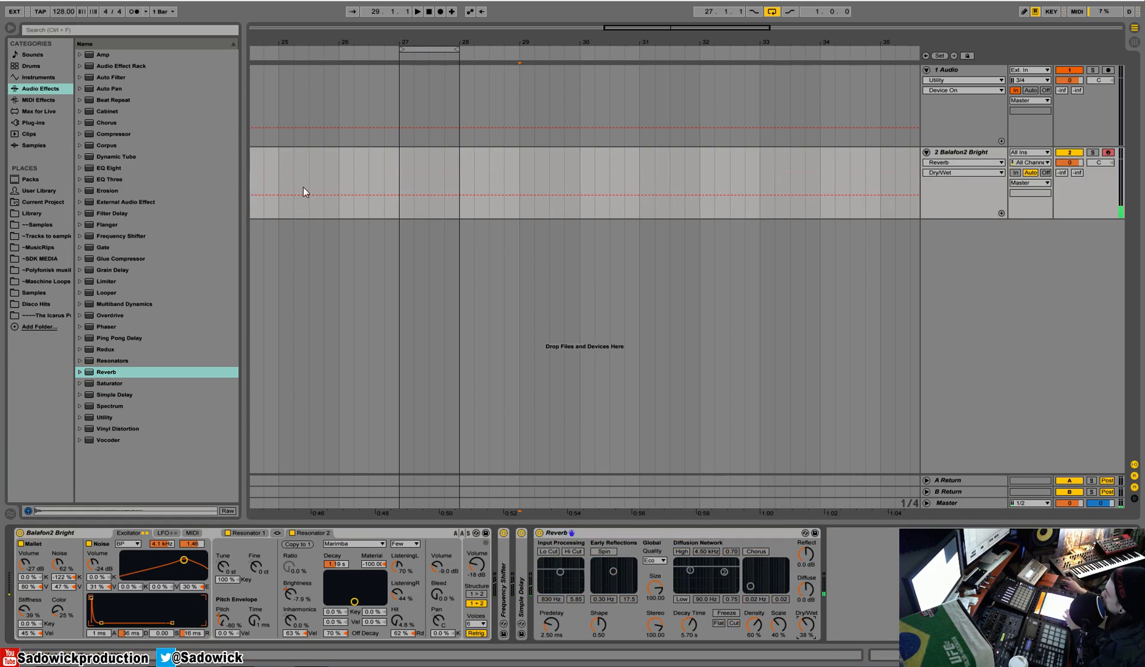
Step: Add Compressor after Reverb, collapse Reverb, and set the compressor's ratio to inf : 1 and threshold to about -31 dB
left_click_drag(92, 133, 866, 564)
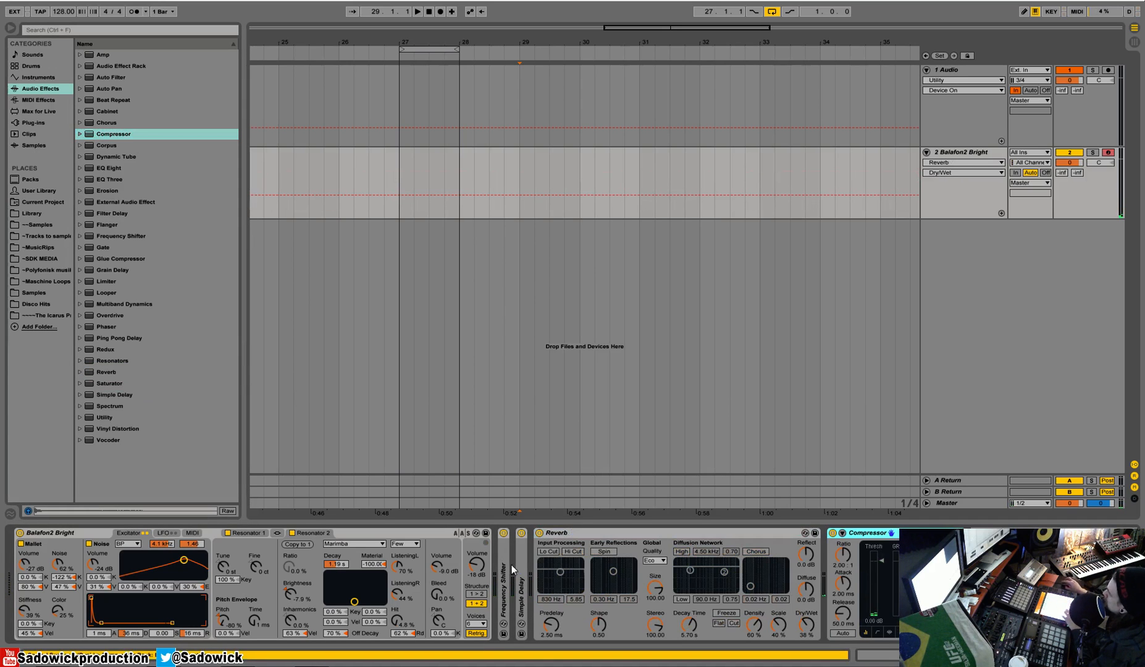
double_click(651, 534)
left_click_drag(574, 561, 574, 512)
left_click_drag(596, 618, 605, 637)
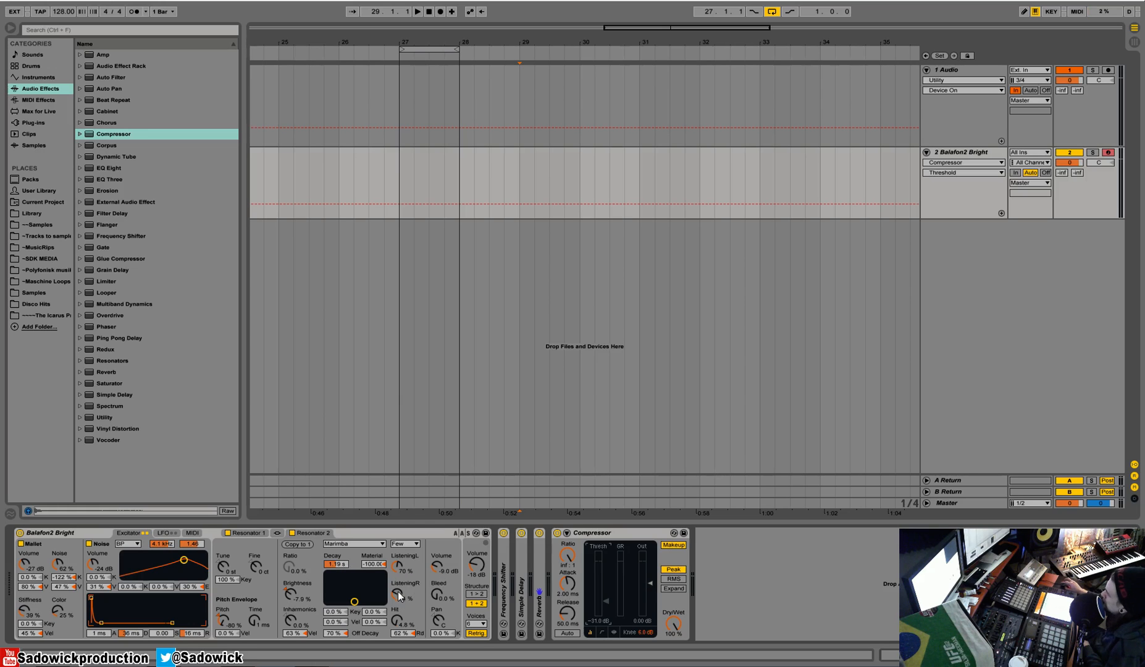
Step: Set Balafon2 Bright's Resonator 2 to Listening L 41 %, Listening R 87 % and Hit 29 %, and collapse the instrument
mouse_move(396, 567)
left_mouse_down()
mouse_move(395, 593)
mouse_move(399, 577)
left_mouse_up()
left_click(400, 570)
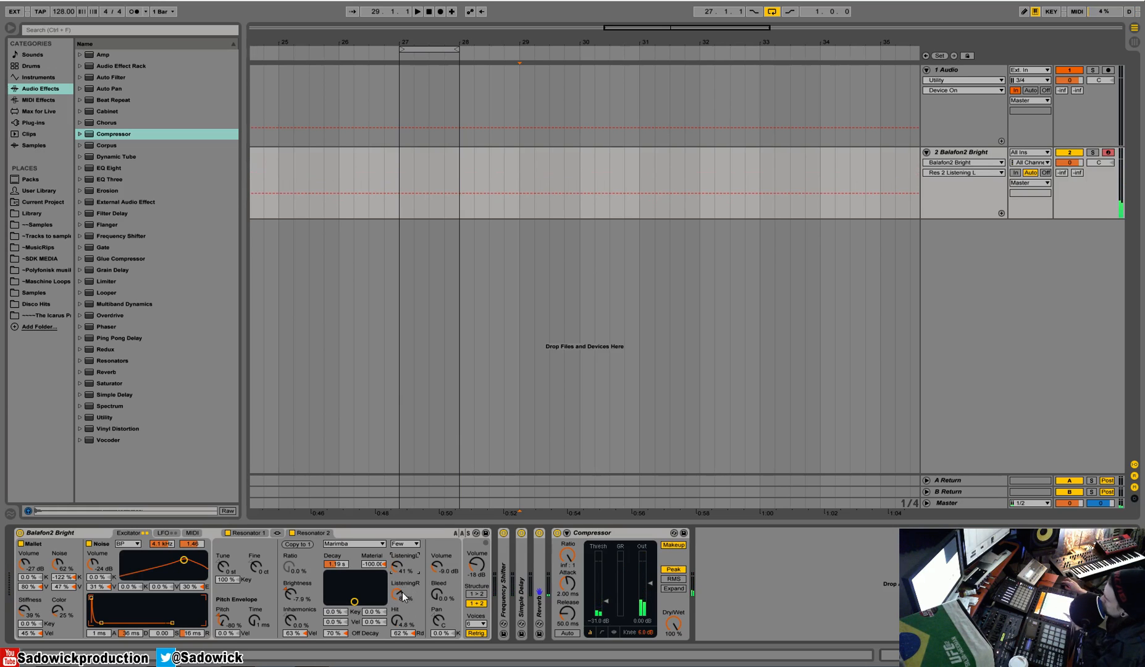
mouse_move(396, 620)
left_mouse_down()
mouse_move(396, 608)
mouse_move(400, 625)
left_mouse_up()
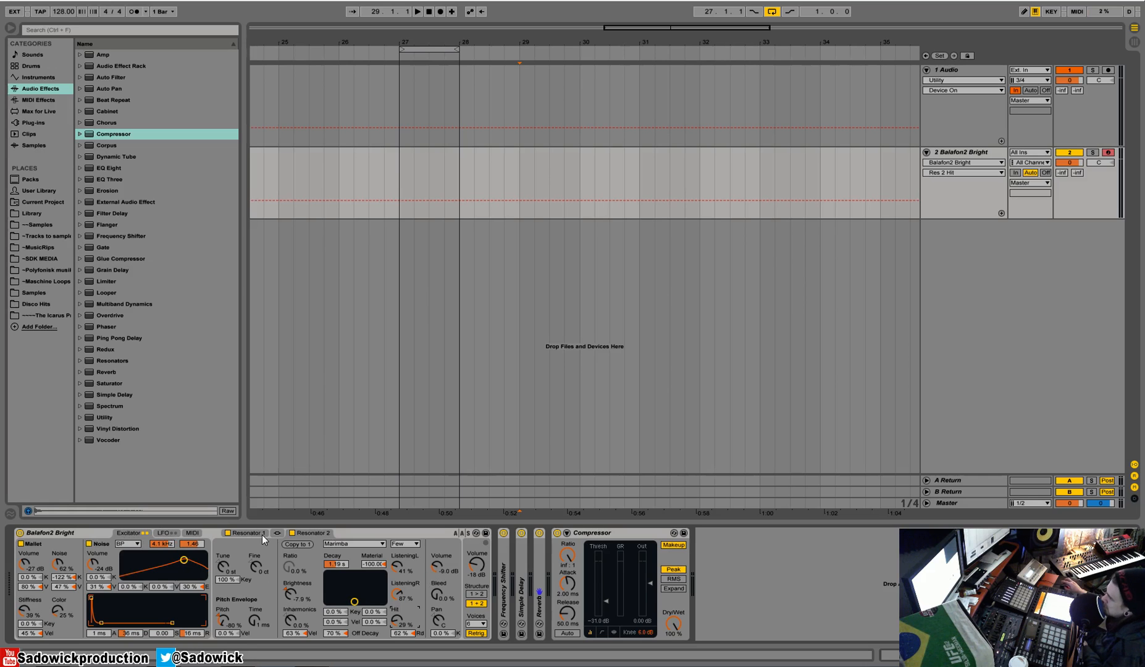
double_click(71, 528)
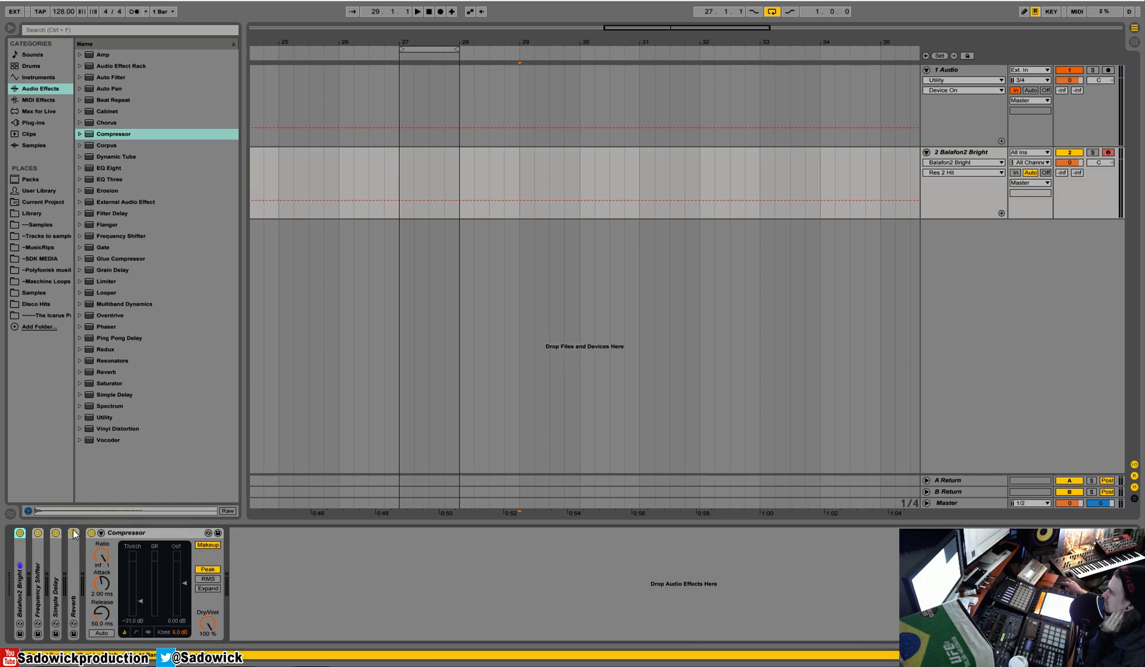